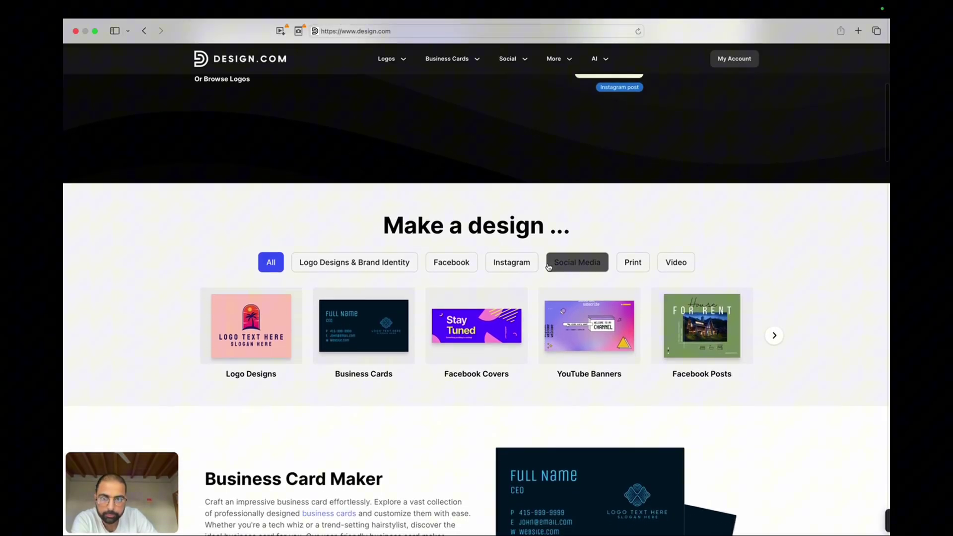
# Scroll down through the Business Cards page sections and back up
pyautogui.scroll(-1, 548, 267)
pyautogui.scroll(-2, 549, 267)
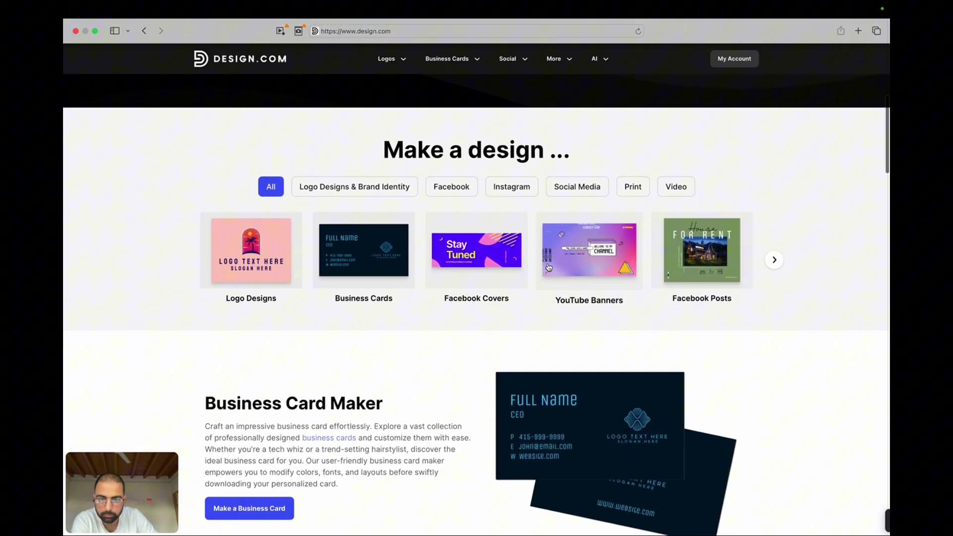
pyautogui.scroll(-4, 549, 267)
pyautogui.scroll(-8, 549, 267)
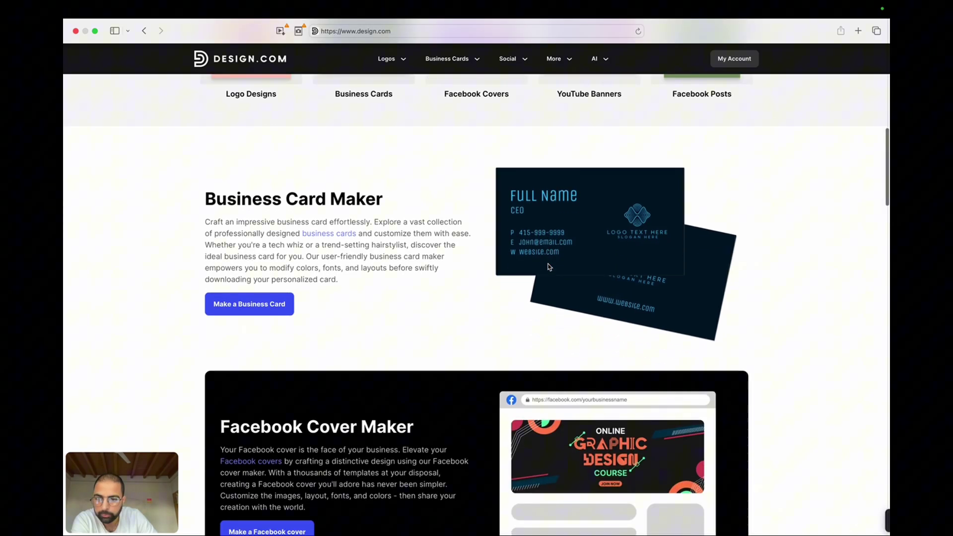
pyautogui.scroll(11, 548, 267)
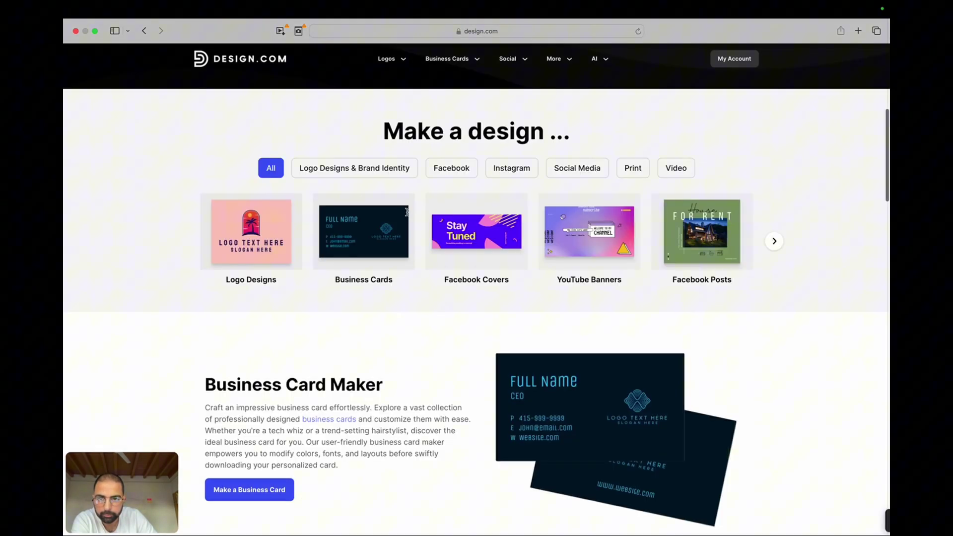
pyautogui.scroll(-6, 407, 212)
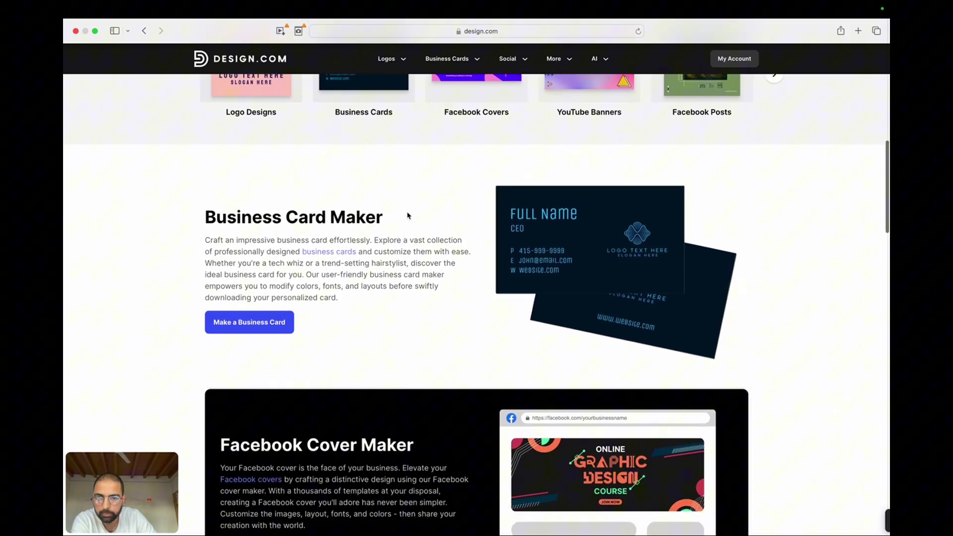
pyautogui.scroll(14, 407, 215)
# Open and dismiss the address bar's favourites list, then keep browsing the page sections
pyautogui.click(498, 31)
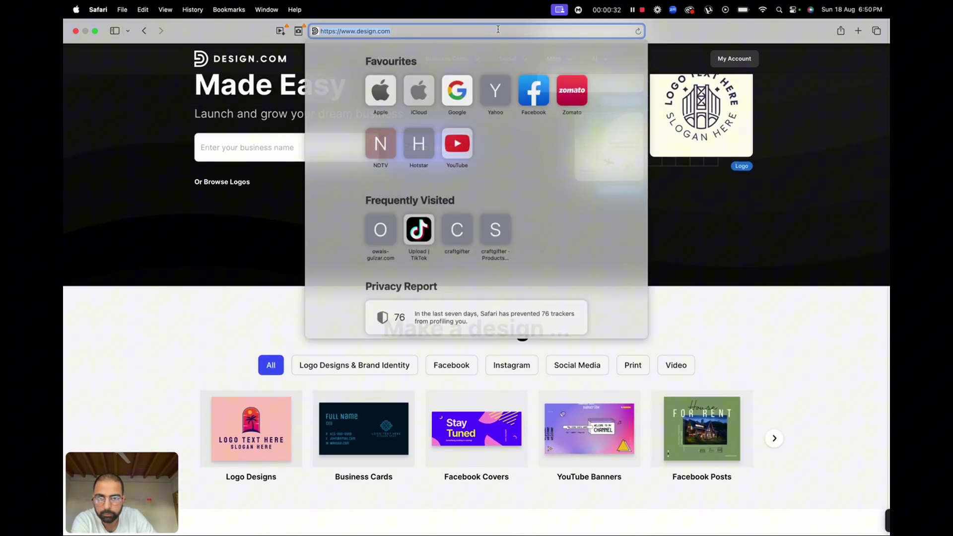
pyautogui.click(243, 263)
pyautogui.scroll(-20, 243, 262)
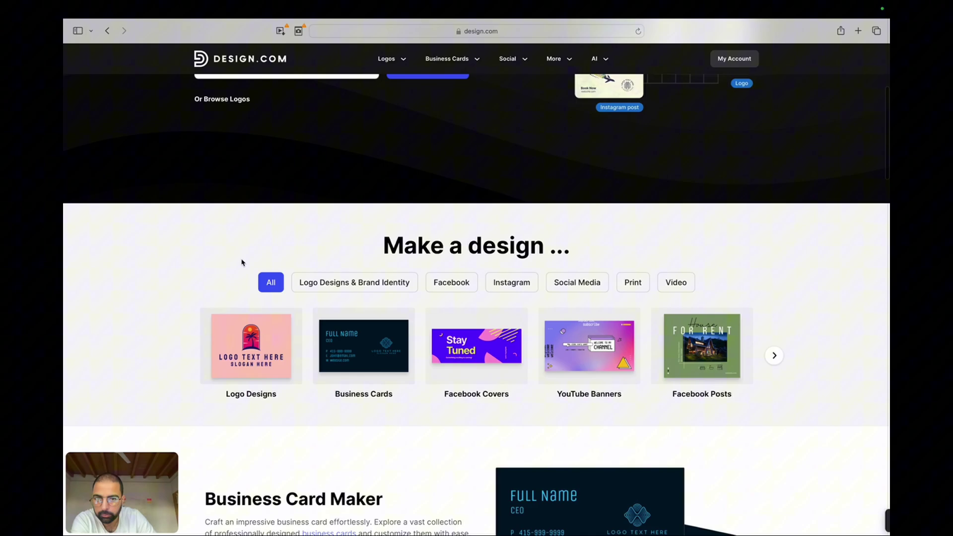
pyautogui.scroll(-15, 243, 262)
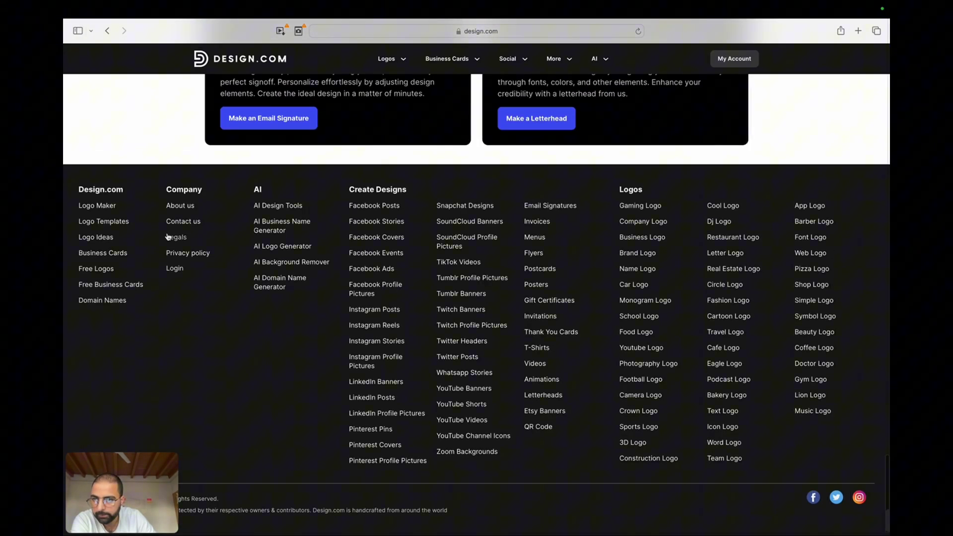
pyautogui.scroll(2, 215, 245)
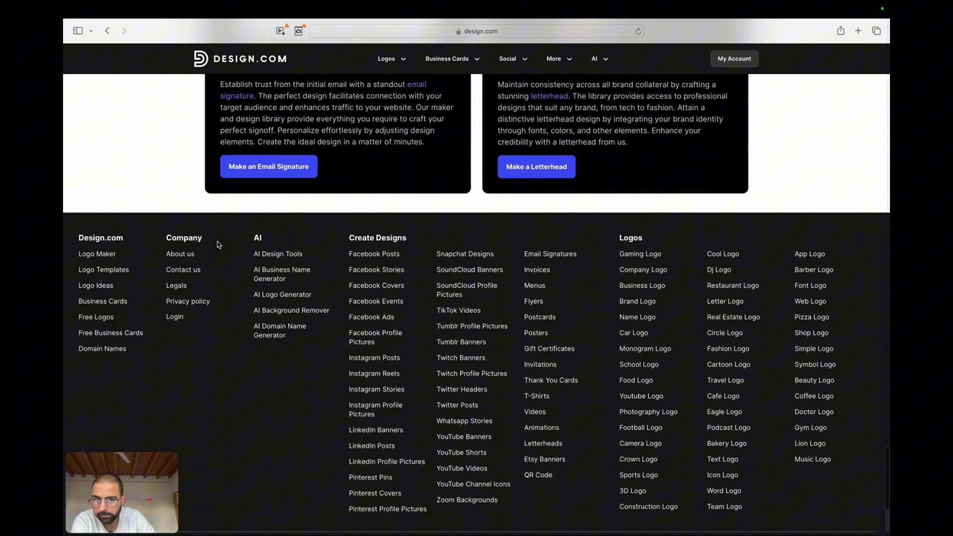
pyautogui.scroll(2, 216, 244)
pyautogui.scroll(-4, 210, 253)
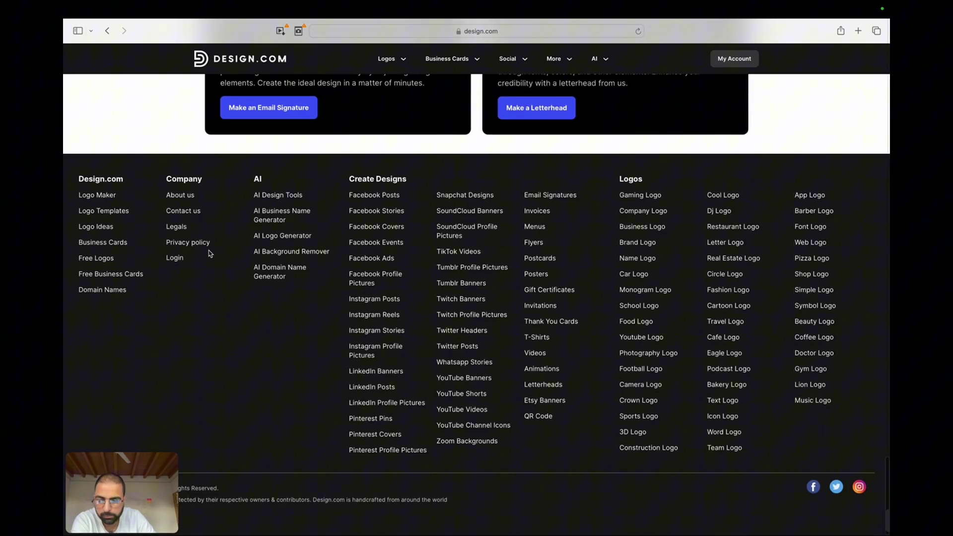
# Select and clear the footer column's link text, then return to the Business Cards hero
pyautogui.moveTo(70, 287); pyautogui.dragTo(64, 197)
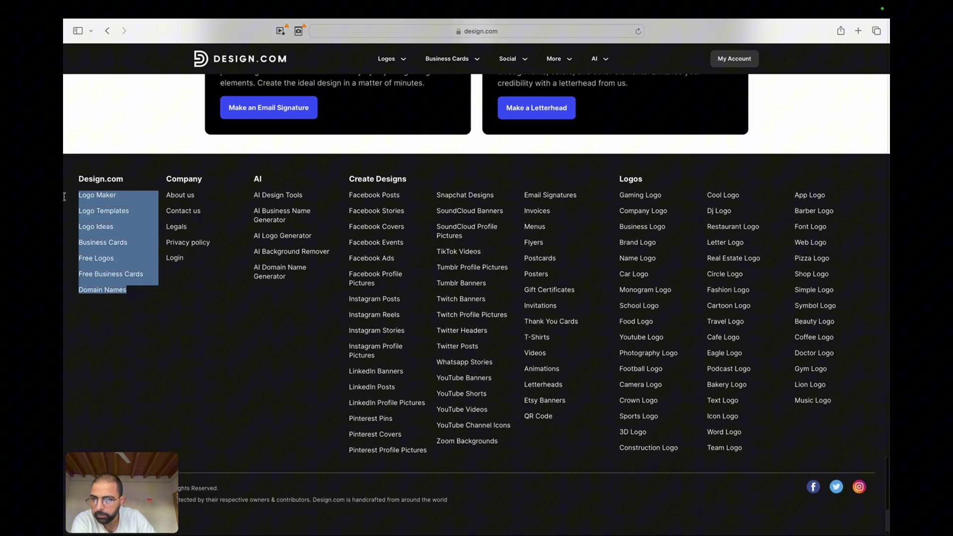
pyautogui.click(225, 355)
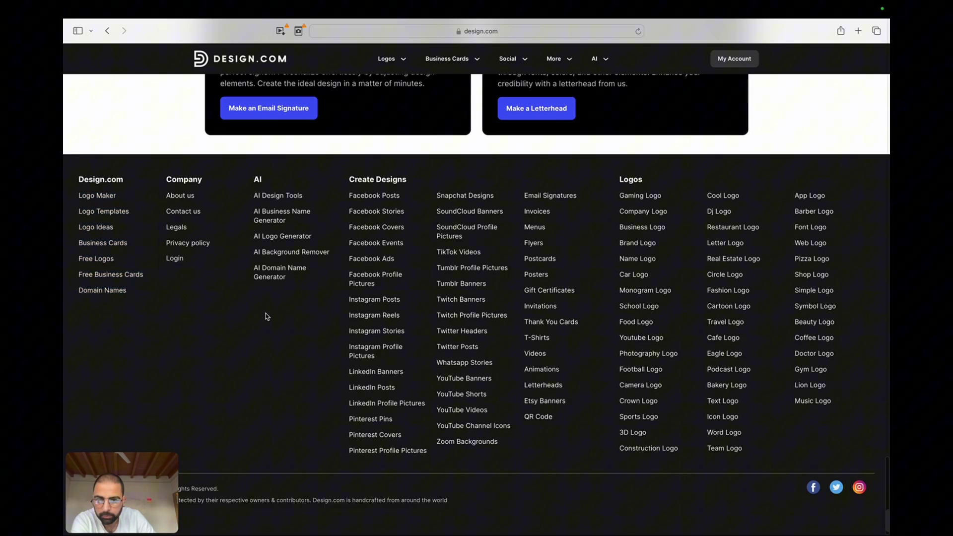
pyautogui.scroll(1, 267, 313)
pyautogui.scroll(5, 266, 317)
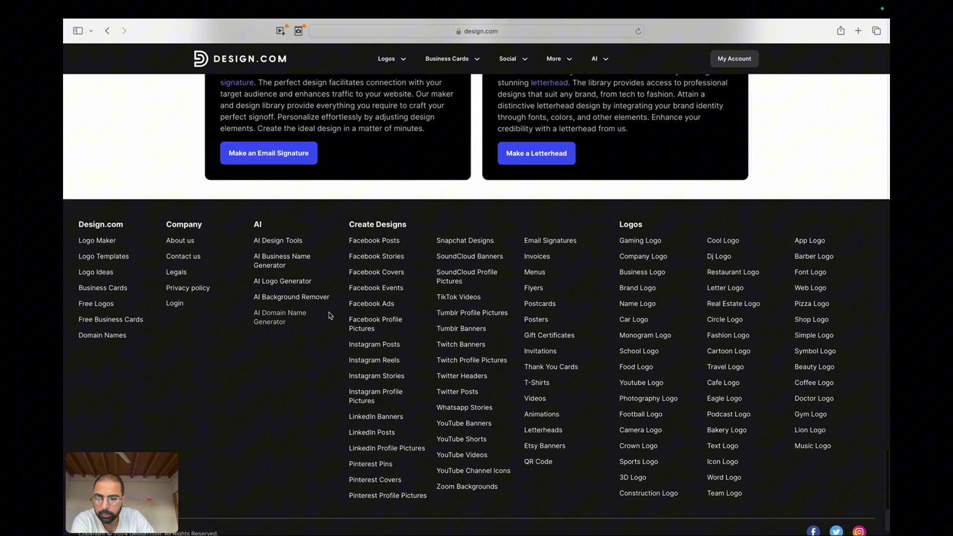
pyautogui.scroll(5, 331, 311)
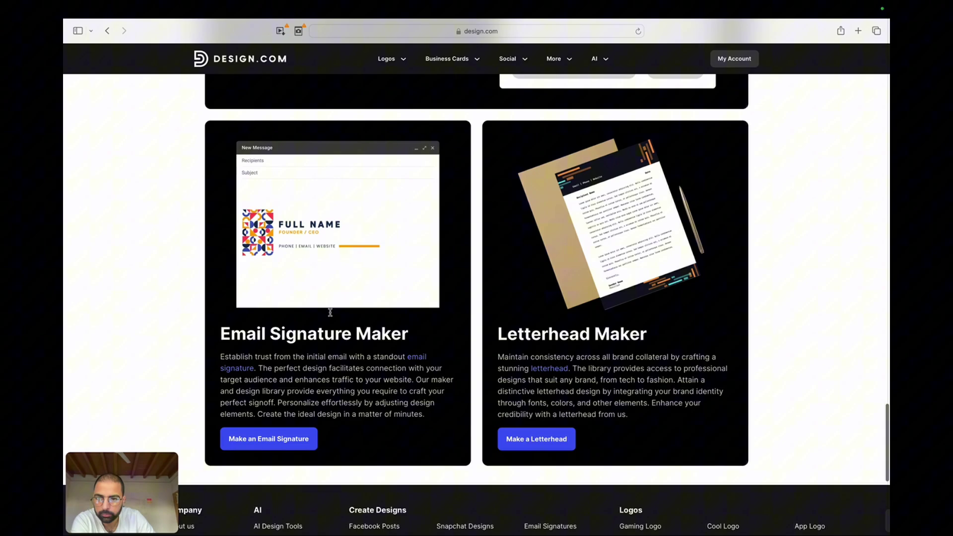
pyautogui.scroll(6, 331, 315)
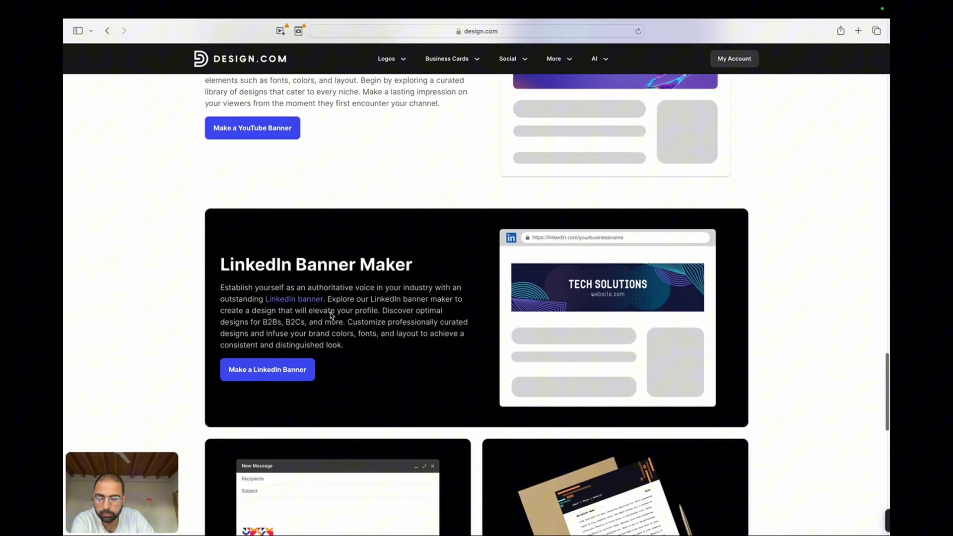
pyautogui.scroll(2, 331, 316)
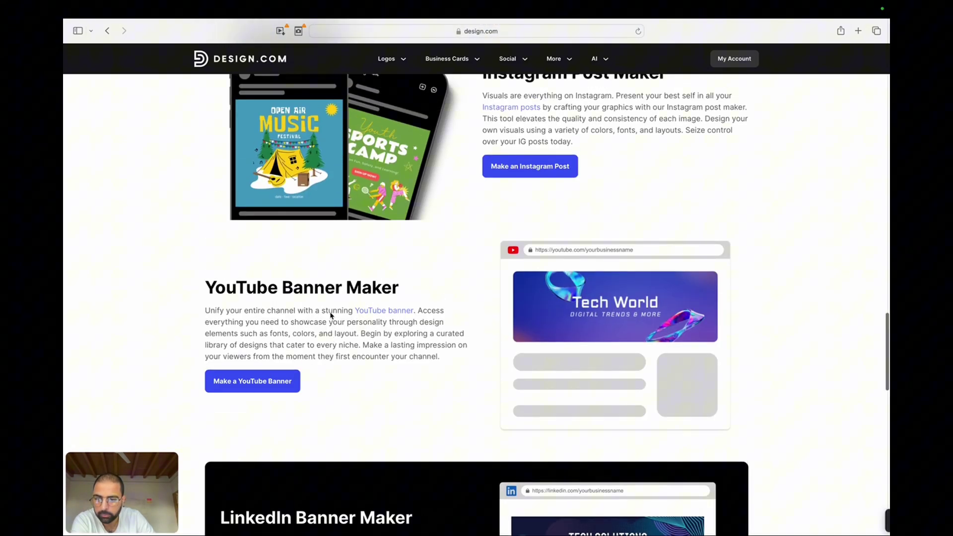
pyautogui.scroll(7, 330, 312)
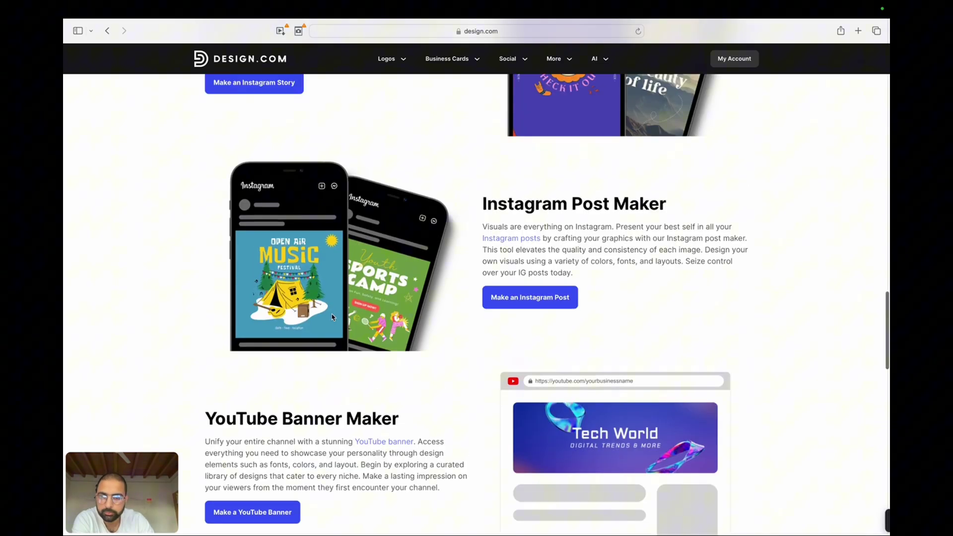
pyautogui.scroll(8, 330, 317)
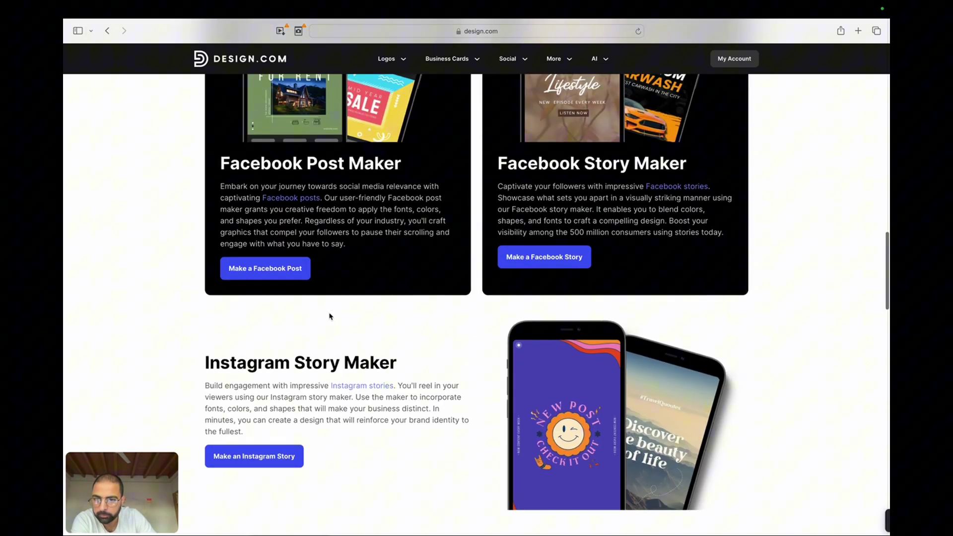
pyautogui.scroll(8, 330, 316)
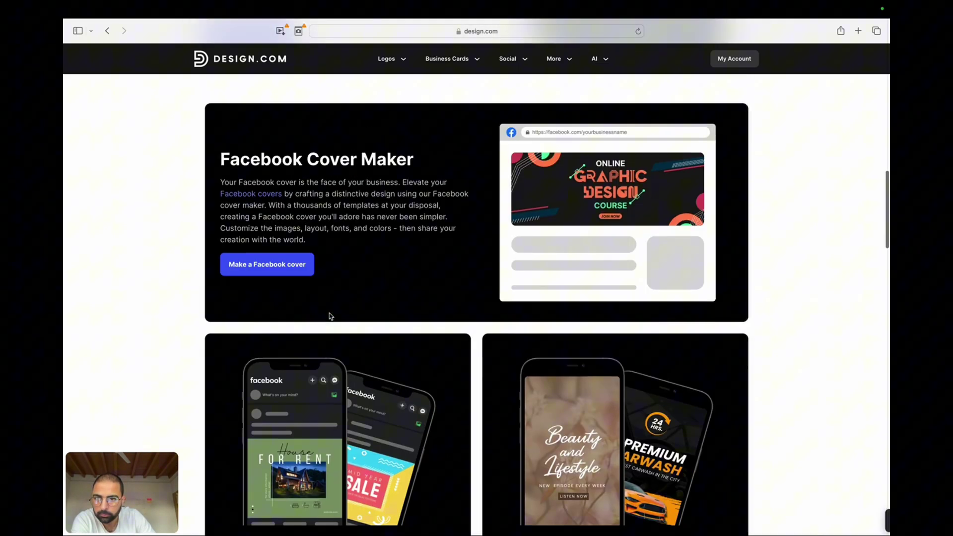
pyautogui.scroll(3, 330, 316)
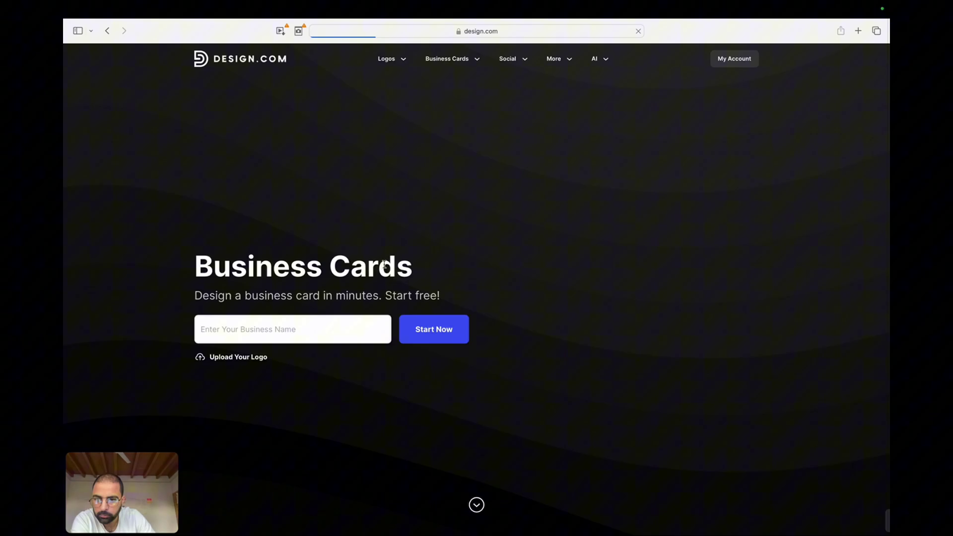
# Scroll down through the Business Cards page sections once more
pyautogui.scroll(-8, 350, 243)
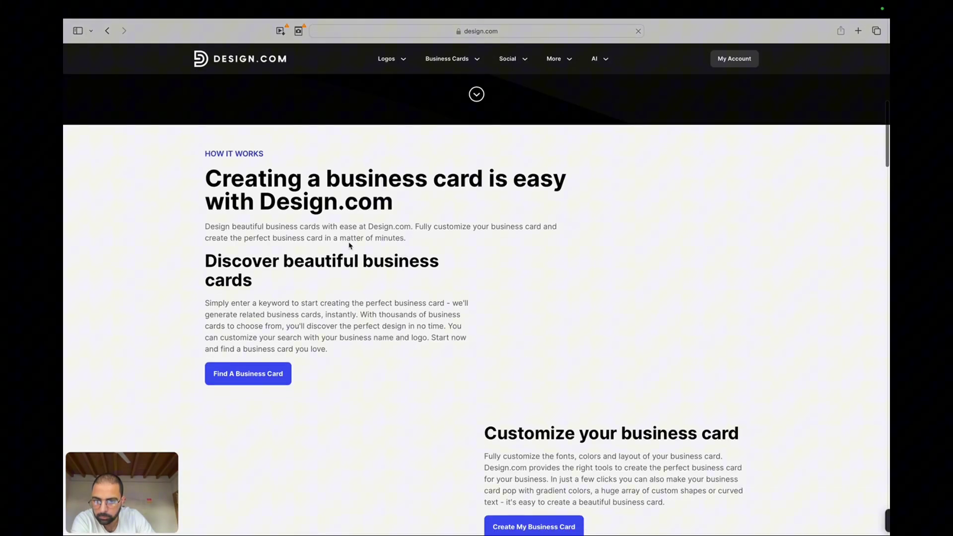
pyautogui.scroll(-3, 349, 245)
pyautogui.scroll(-2, 349, 245)
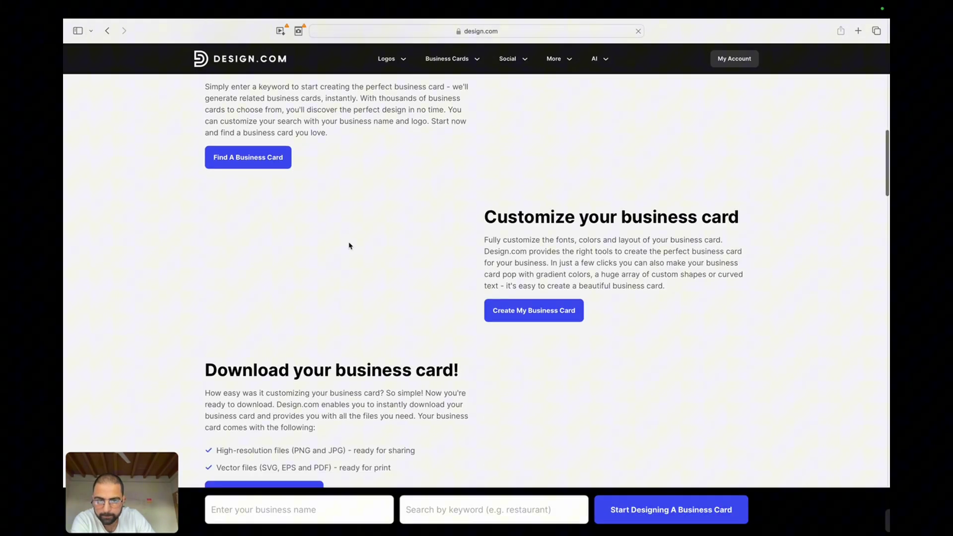
pyautogui.scroll(-8, 350, 244)
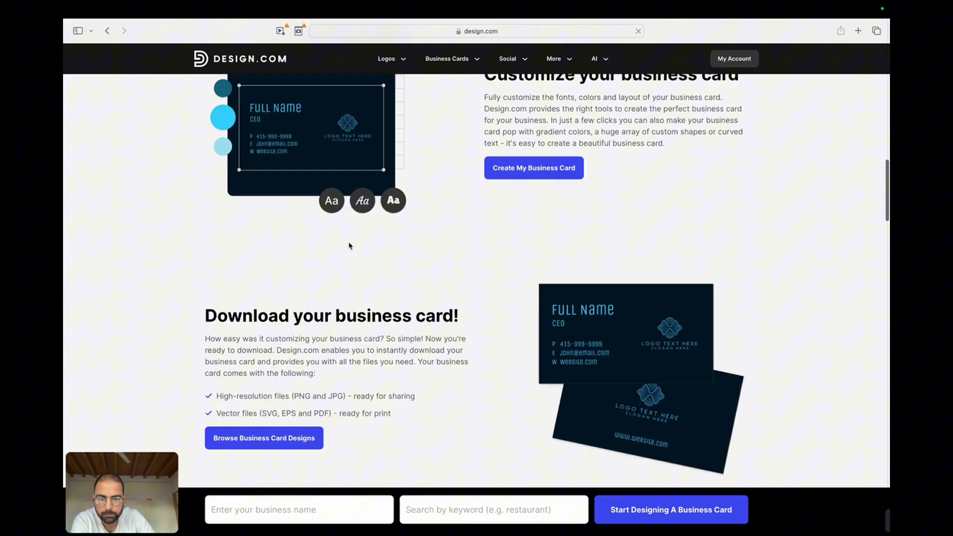
pyautogui.scroll(-8, 350, 245)
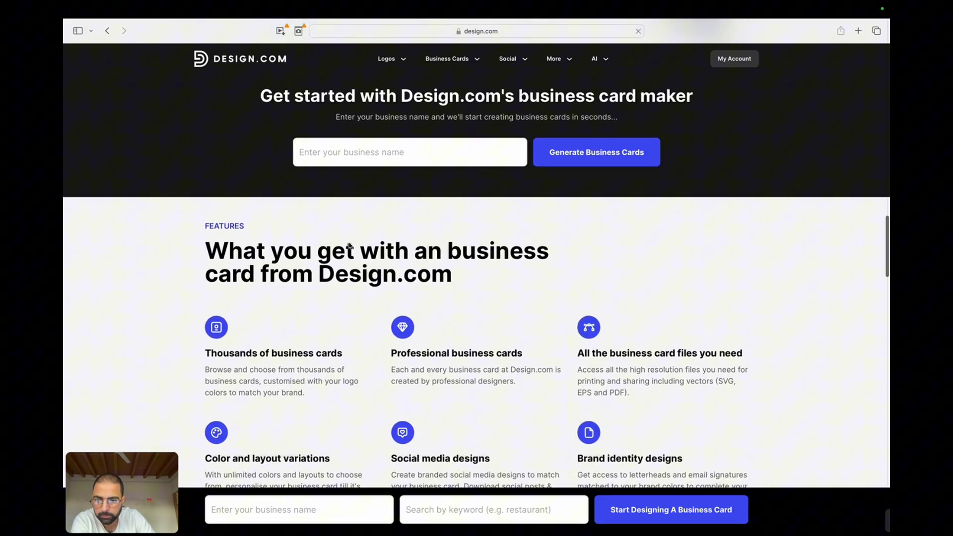
pyautogui.scroll(-3, 491, 201)
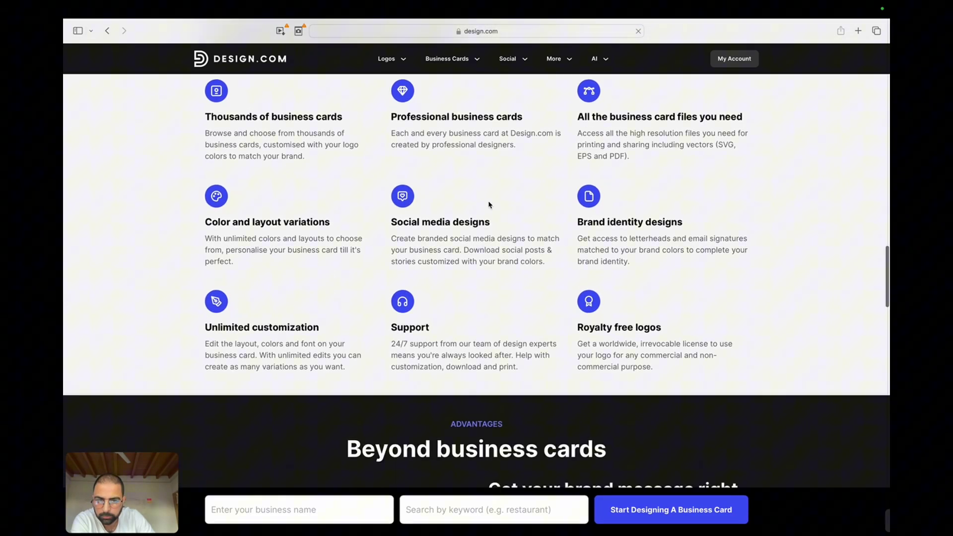
pyautogui.scroll(-5, 490, 205)
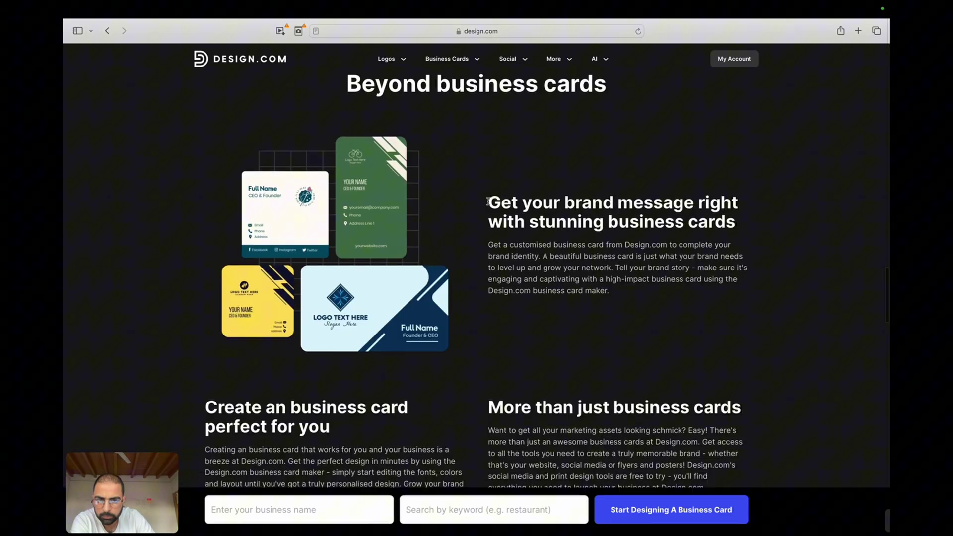
pyautogui.scroll(-9, 490, 204)
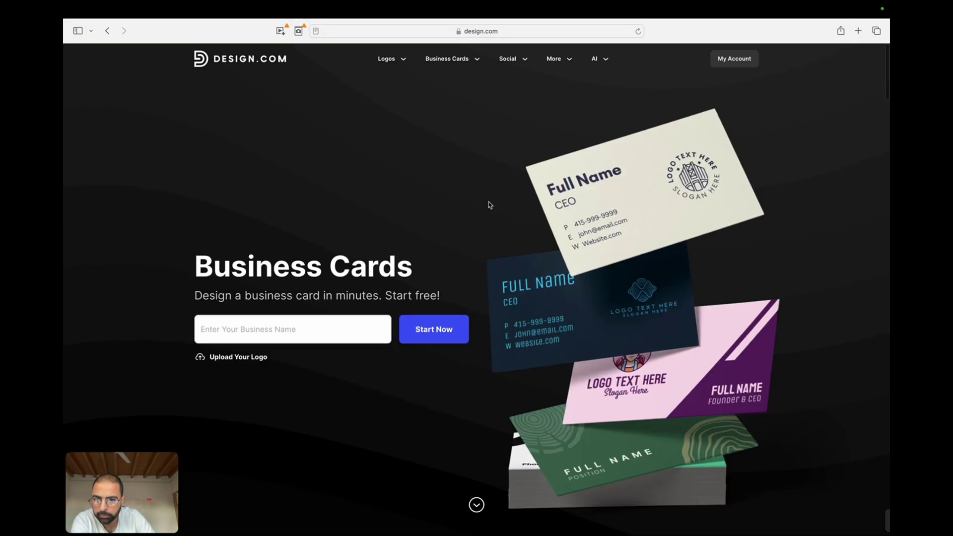
pyautogui.scroll(-6, 490, 205)
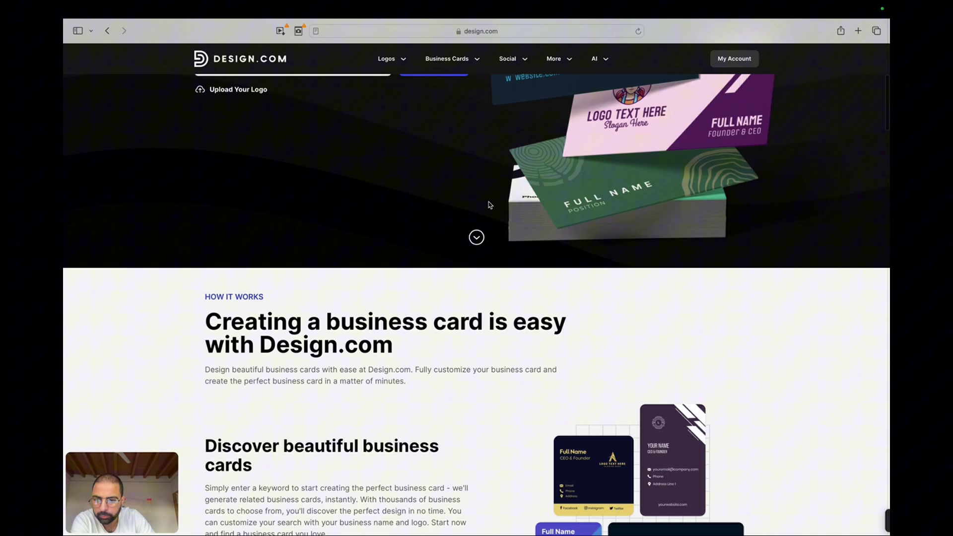
pyautogui.scroll(2, 490, 205)
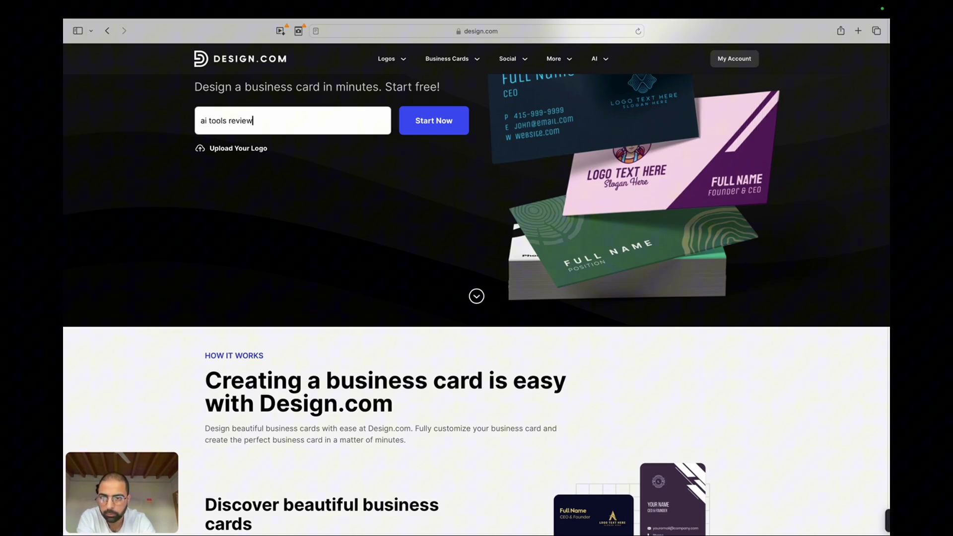
# Search business card templates for 'ai tools review' and scroll through the results and pagination
pyautogui.click(432, 126)
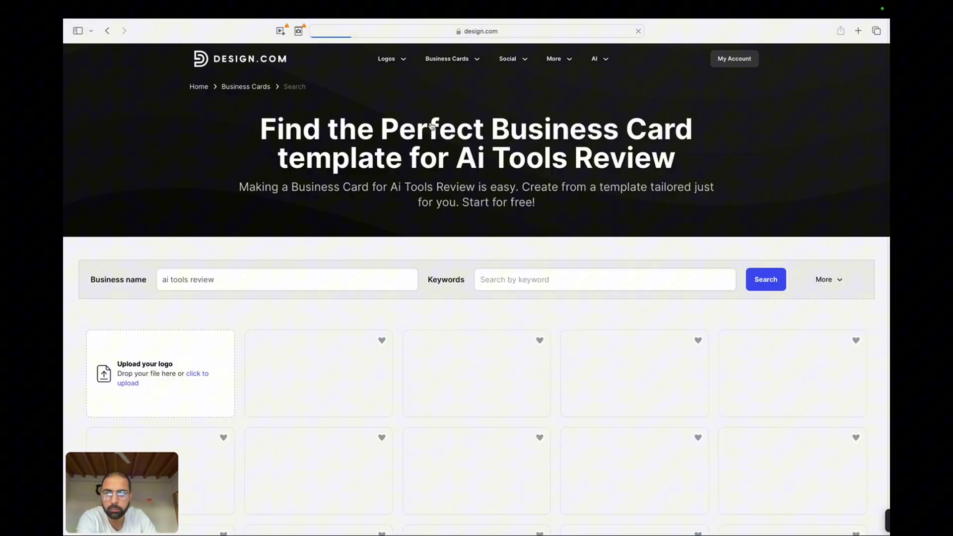
pyautogui.scroll(-2, 434, 210)
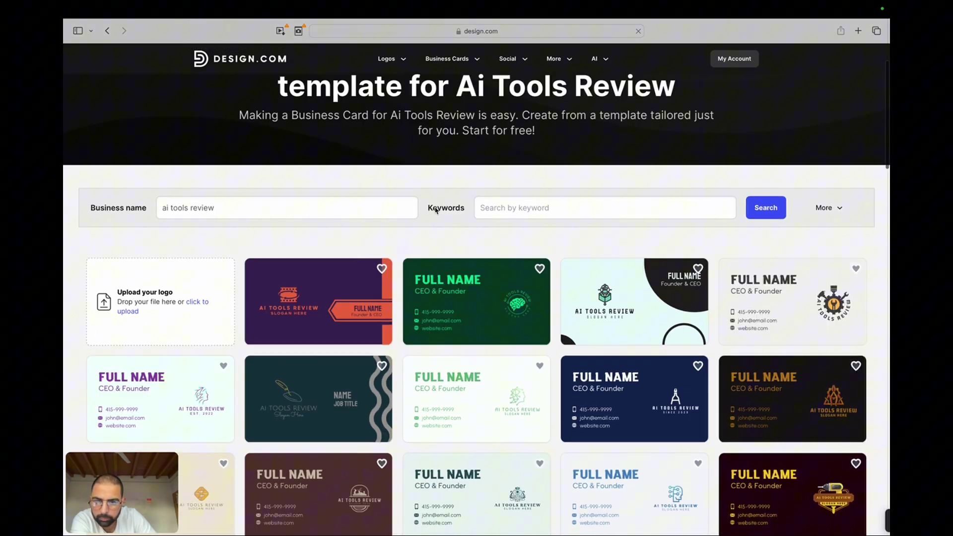
pyautogui.scroll(-4, 436, 210)
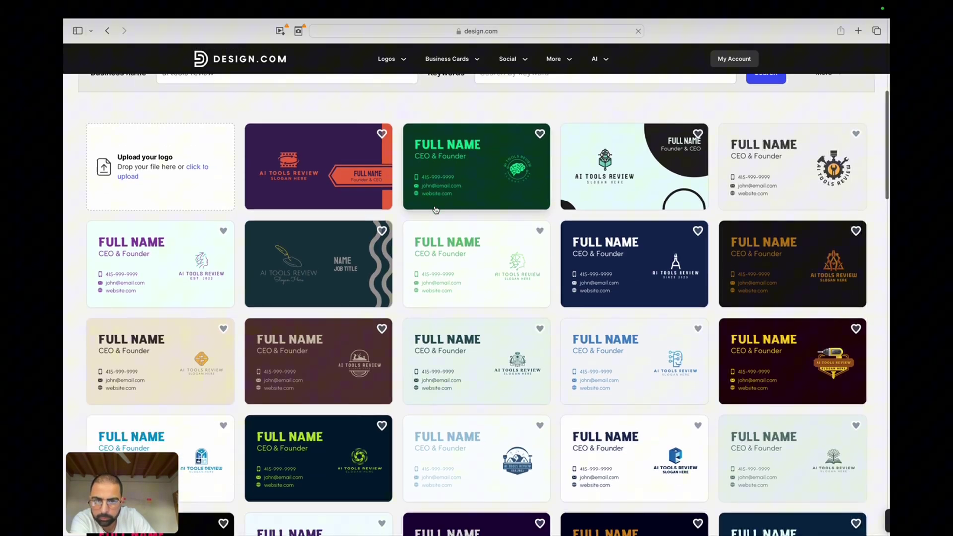
pyautogui.scroll(-7, 436, 209)
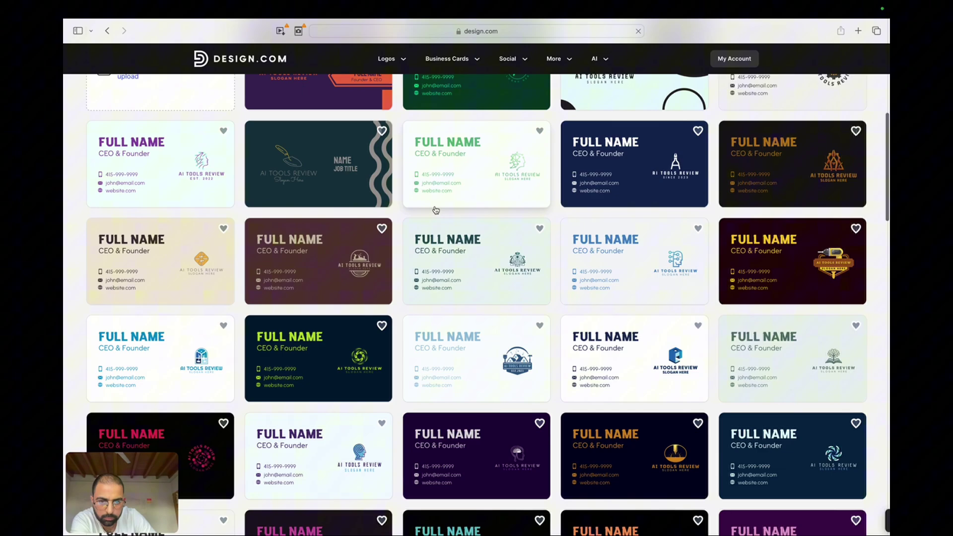
pyautogui.scroll(-12, 435, 209)
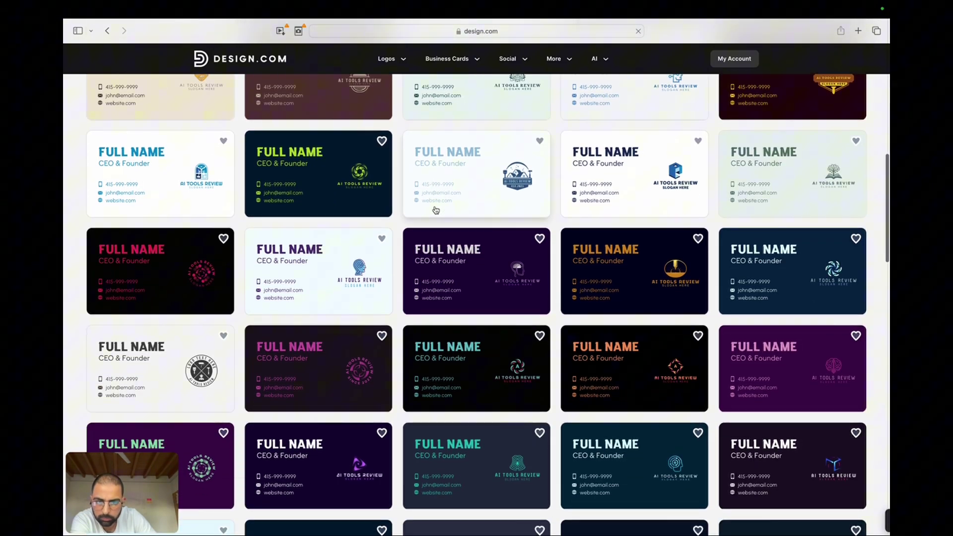
pyautogui.scroll(-10, 435, 209)
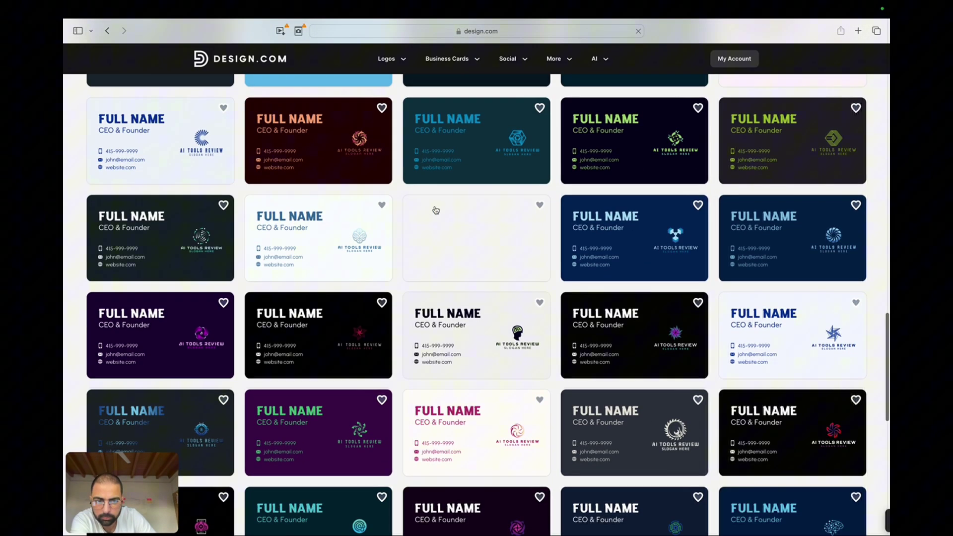
pyautogui.scroll(-3, 435, 209)
pyautogui.scroll(-7, 435, 208)
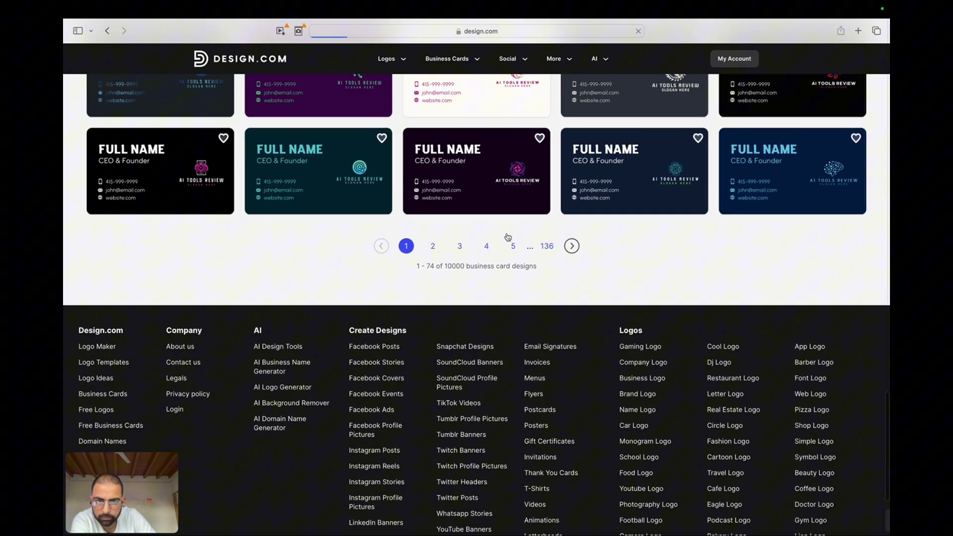
pyautogui.scroll(-3, 493, 234)
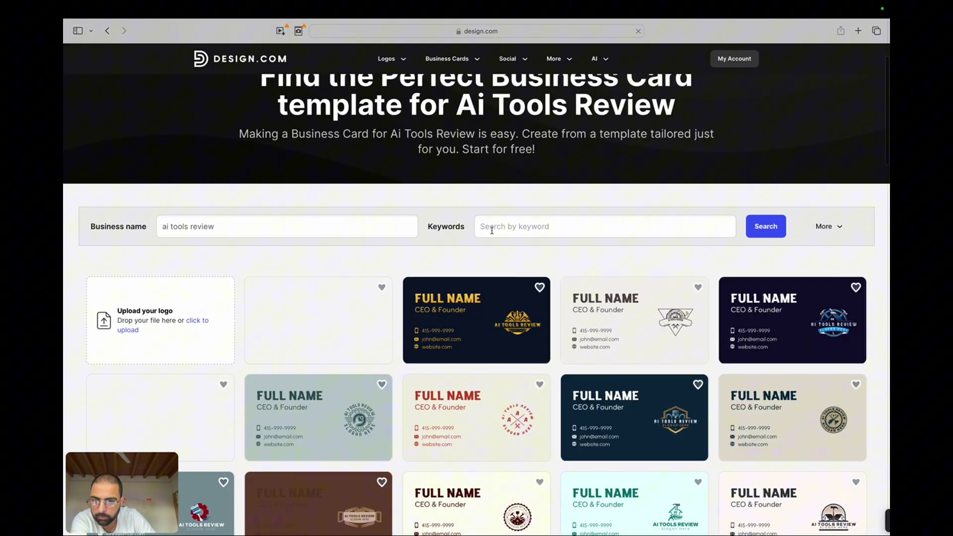
pyautogui.scroll(3, 492, 230)
pyautogui.scroll(-15, 492, 232)
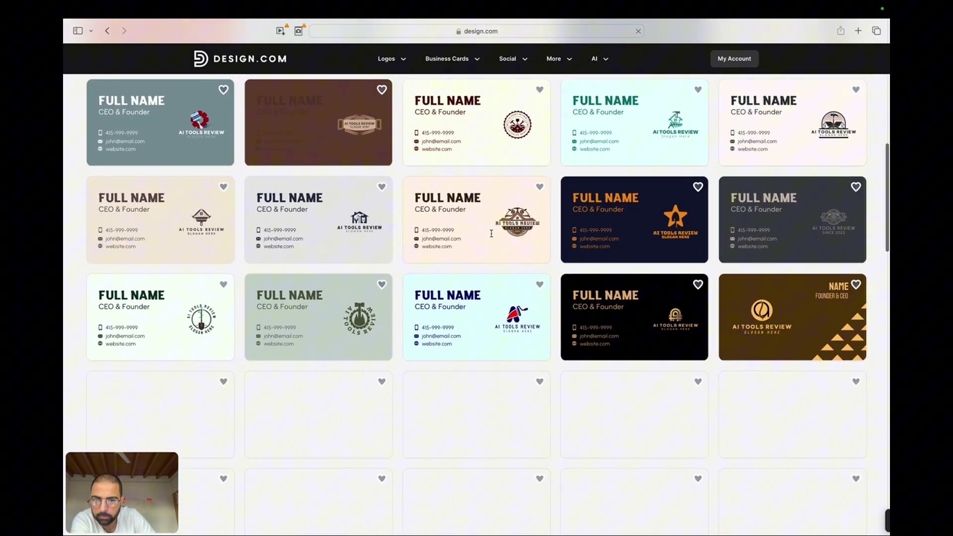
pyautogui.scroll(10, 492, 234)
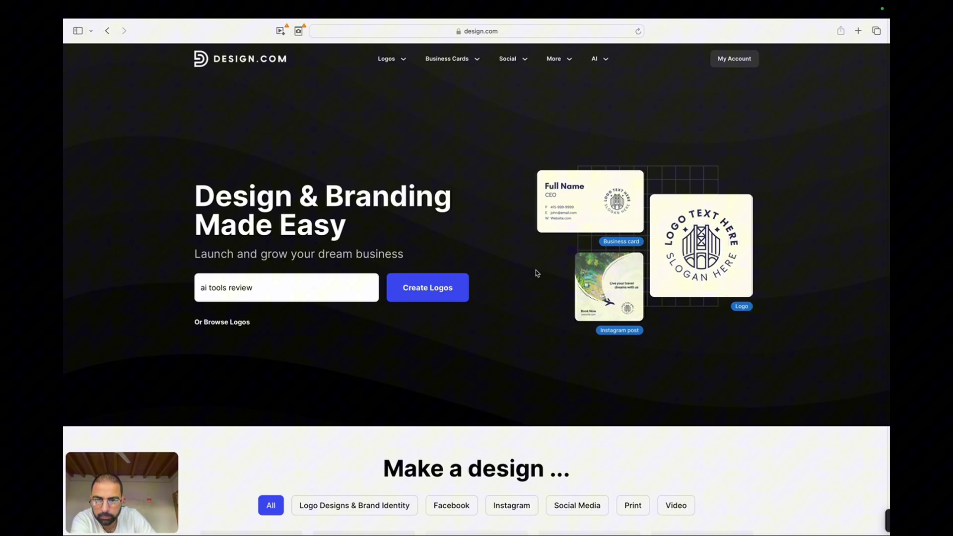
# Open the Facebook Post maker from the home page and select its keyword field for 'ai tools review'
pyautogui.scroll(-5, 536, 273)
pyautogui.scroll(-9, 536, 273)
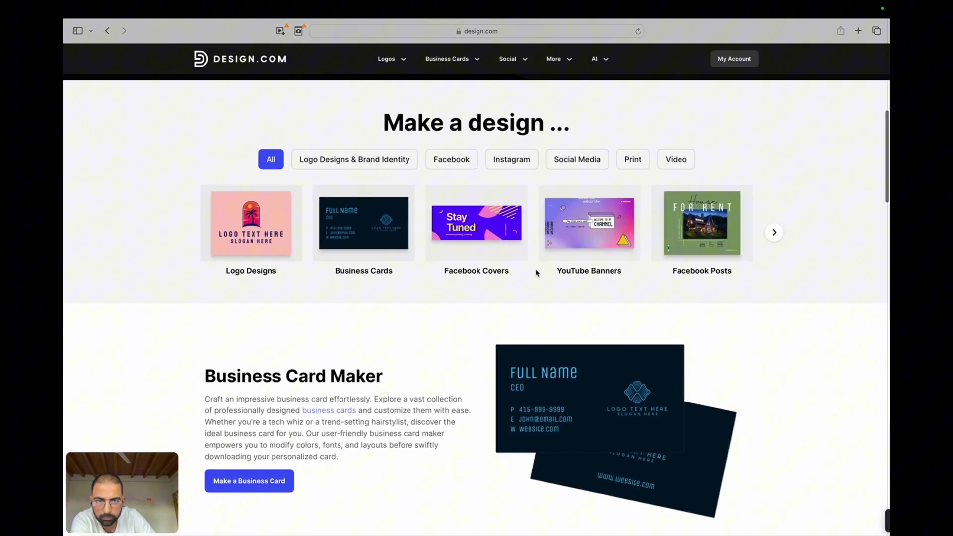
pyautogui.scroll(-6, 536, 272)
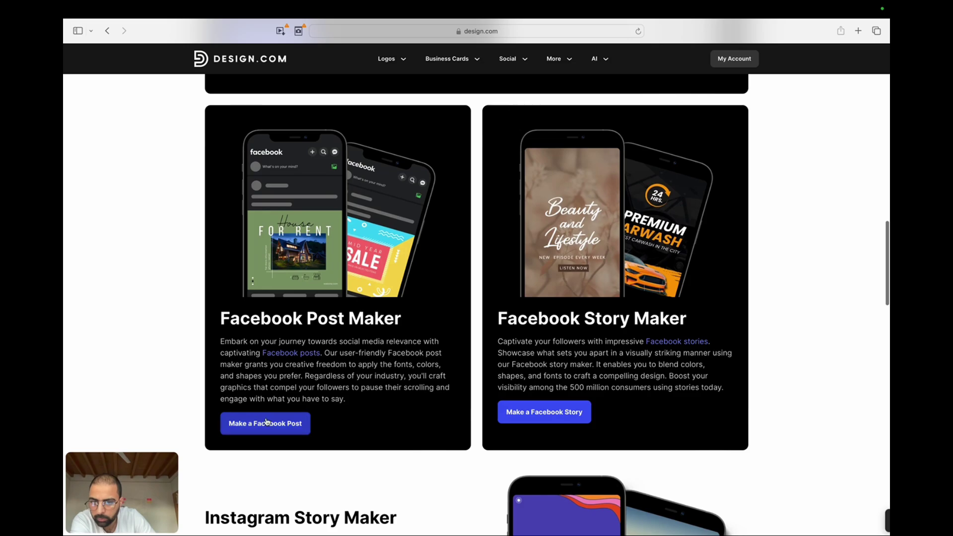
pyautogui.click(266, 423)
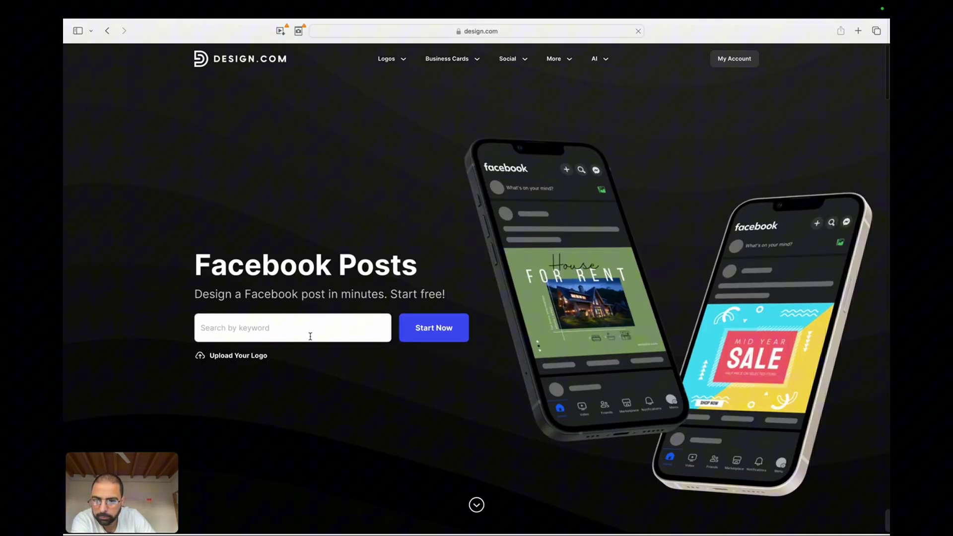
pyautogui.click(315, 329)
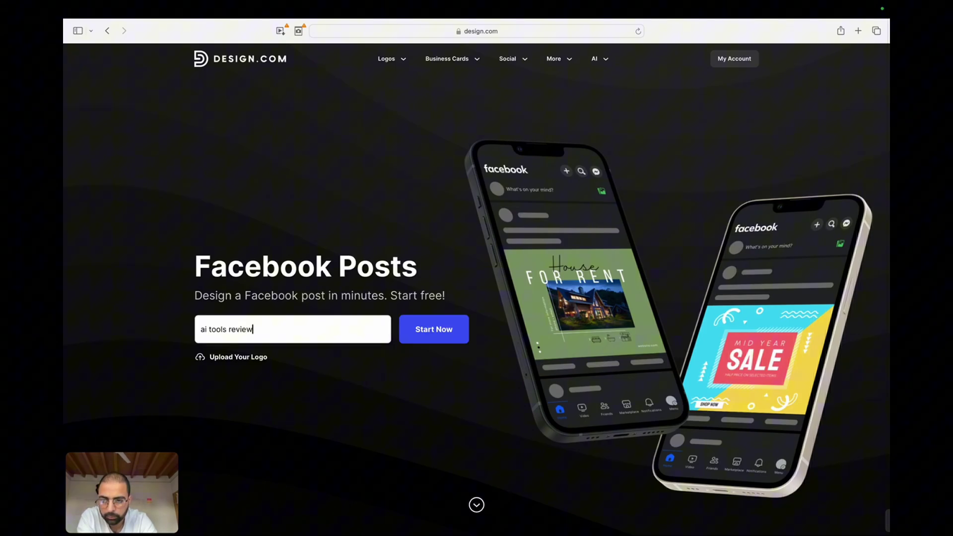
pyautogui.click(439, 329)
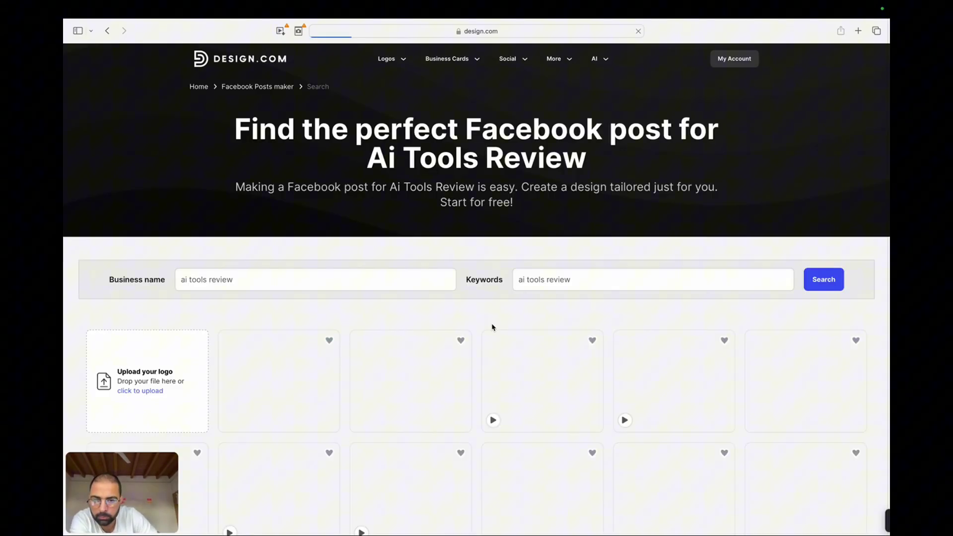
pyautogui.scroll(-2, 474, 332)
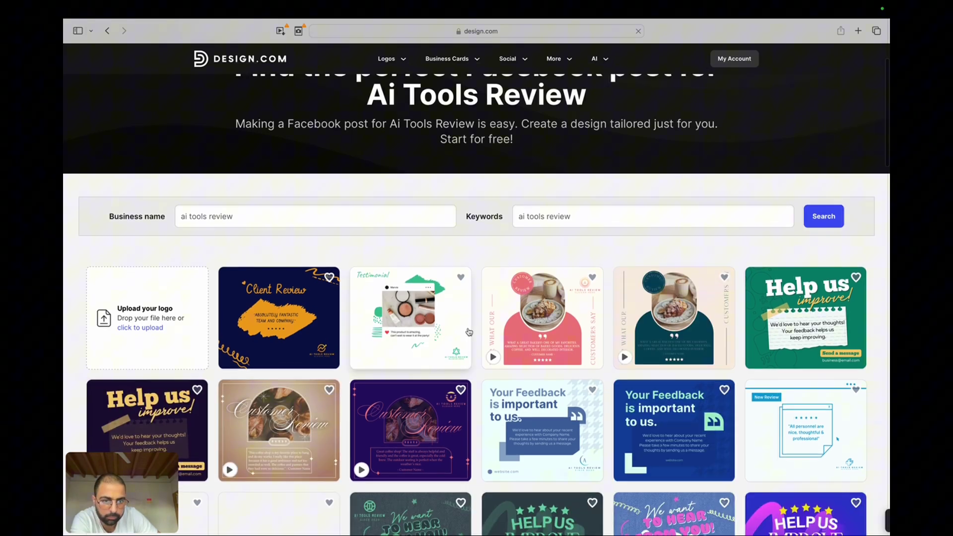
pyautogui.scroll(-5, 468, 332)
pyautogui.scroll(-7, 469, 332)
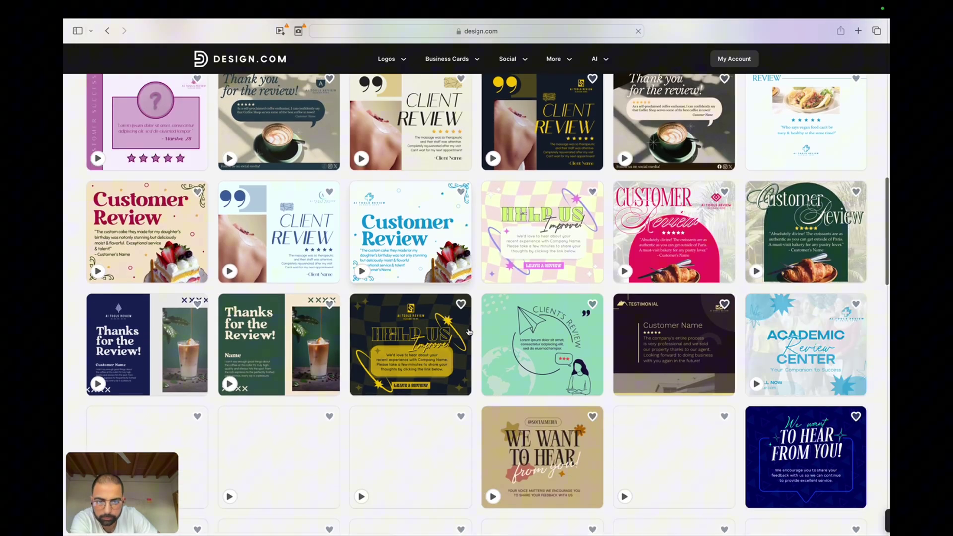
pyautogui.scroll(-6, 469, 331)
pyautogui.scroll(-5, 469, 332)
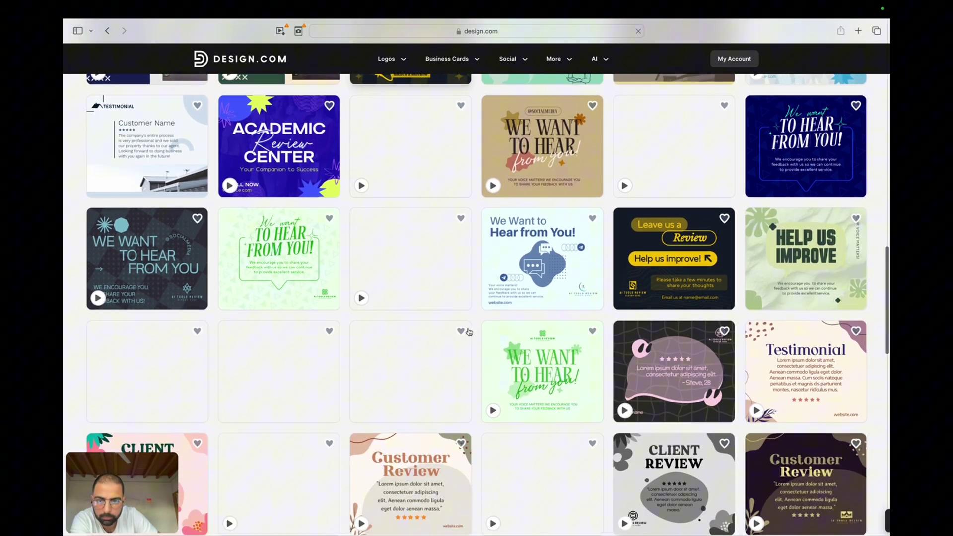
pyautogui.scroll(-5, 468, 332)
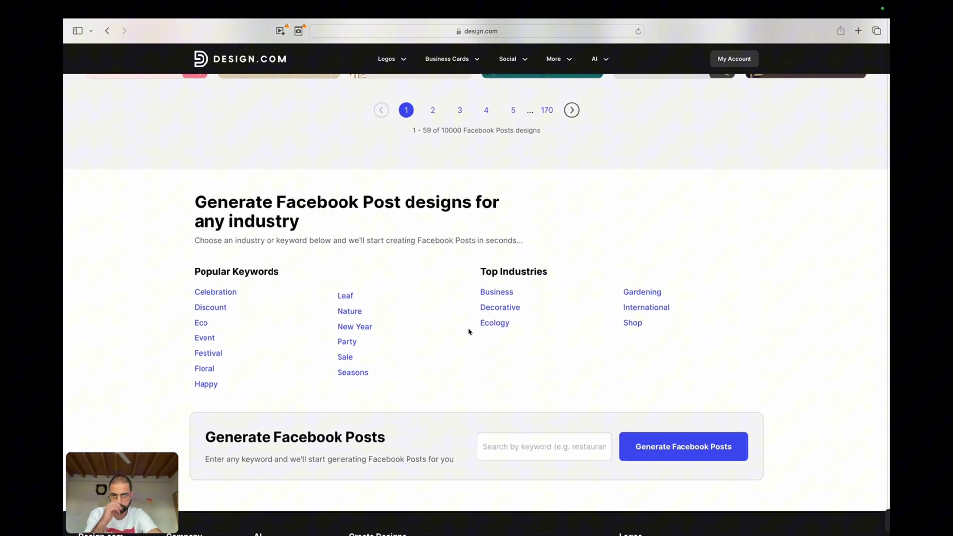
pyautogui.scroll(20, 459, 323)
pyautogui.scroll(3, 459, 323)
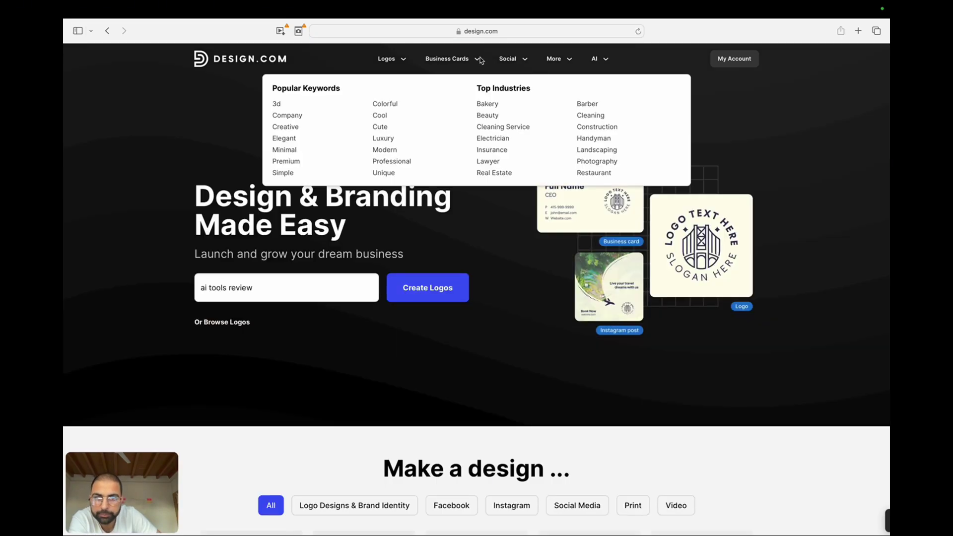
# Bring up the Logos, Social and Business Cards navigation menus on the home page
pyautogui.moveTo(406, 63)
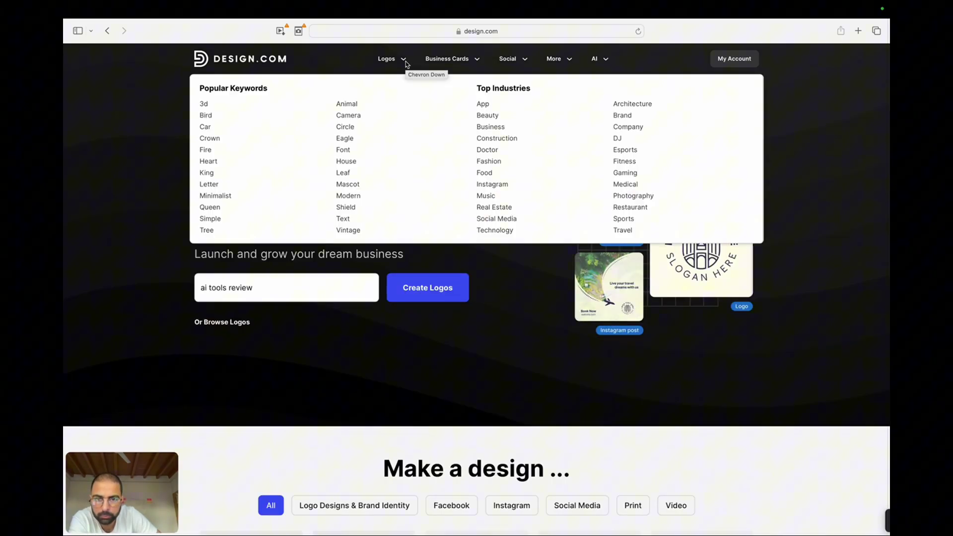
pyautogui.moveTo(510, 62)
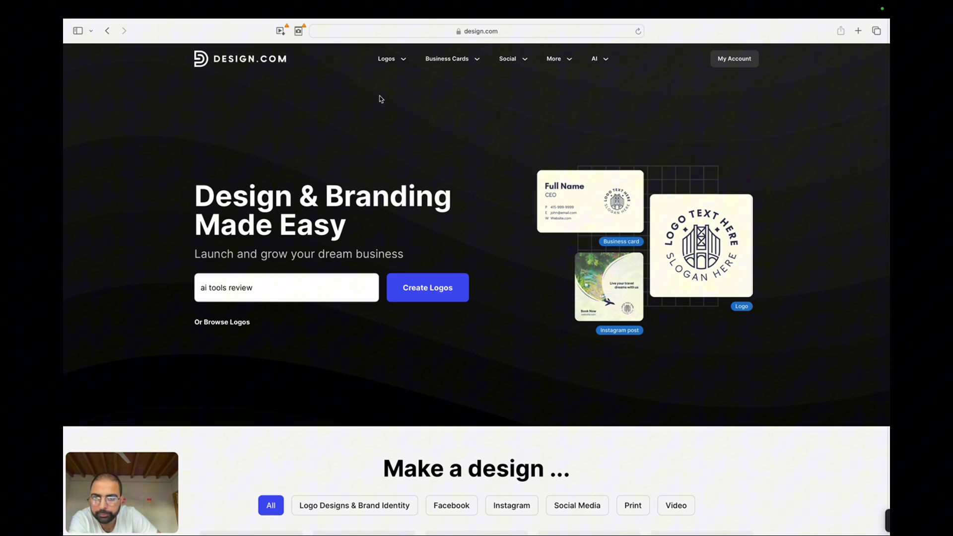
pyautogui.moveTo(476, 62)
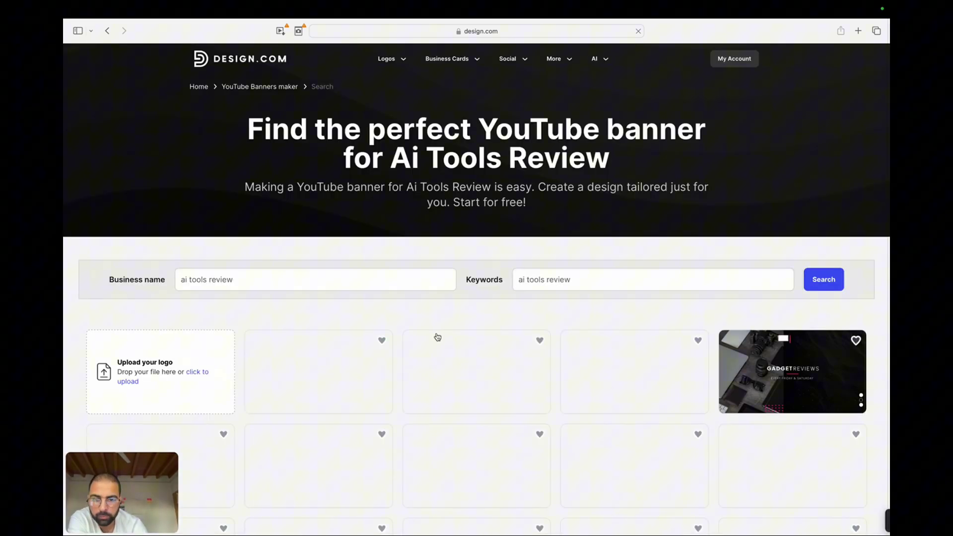
# Open the Gadget Reviews YouTube banner template and close the Save progress popup
pyautogui.scroll(-2, 462, 361)
pyautogui.scroll(-2, 462, 361)
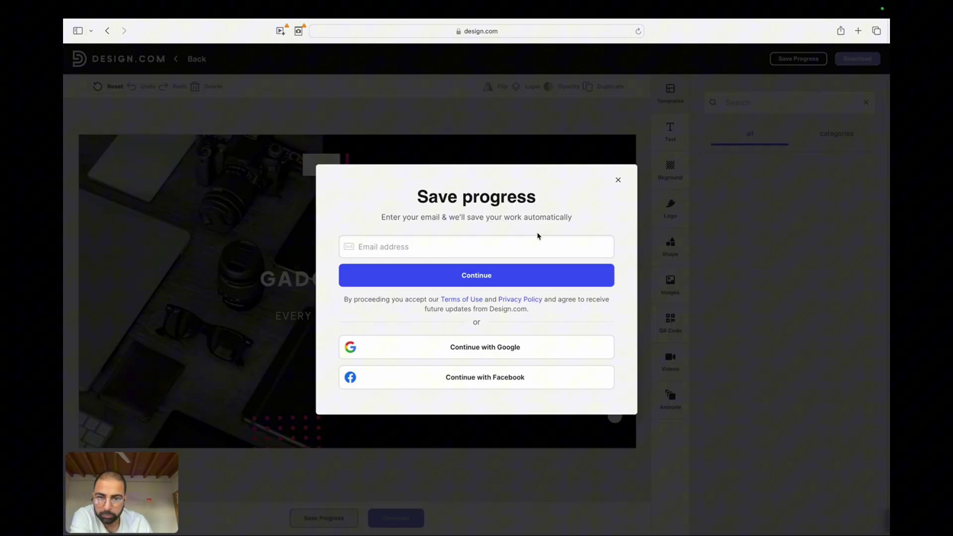
pyautogui.click(617, 181)
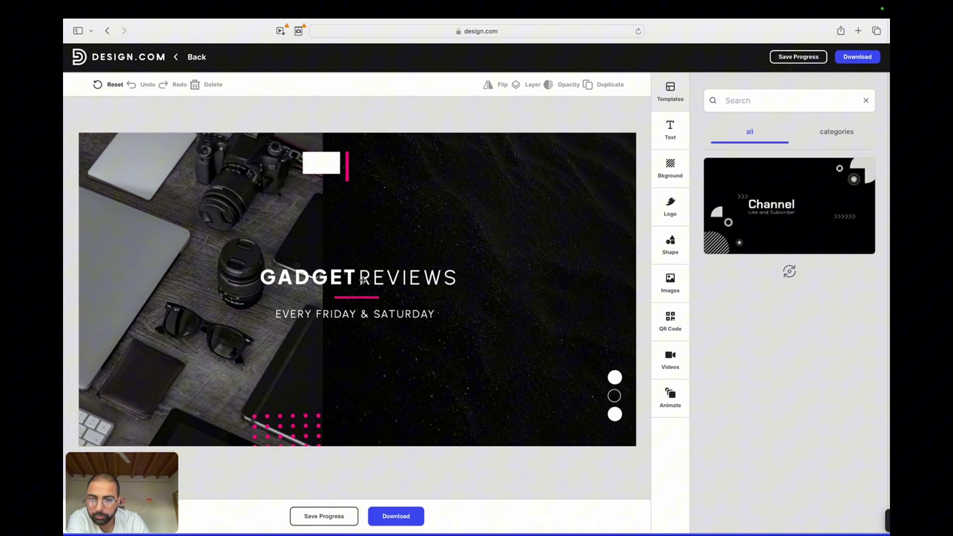
# Change the 'EVERY FRIDAY & SATURDAY' subtitle to 'EVERYDAY' and enlarge its text box
pyautogui.click(385, 316)
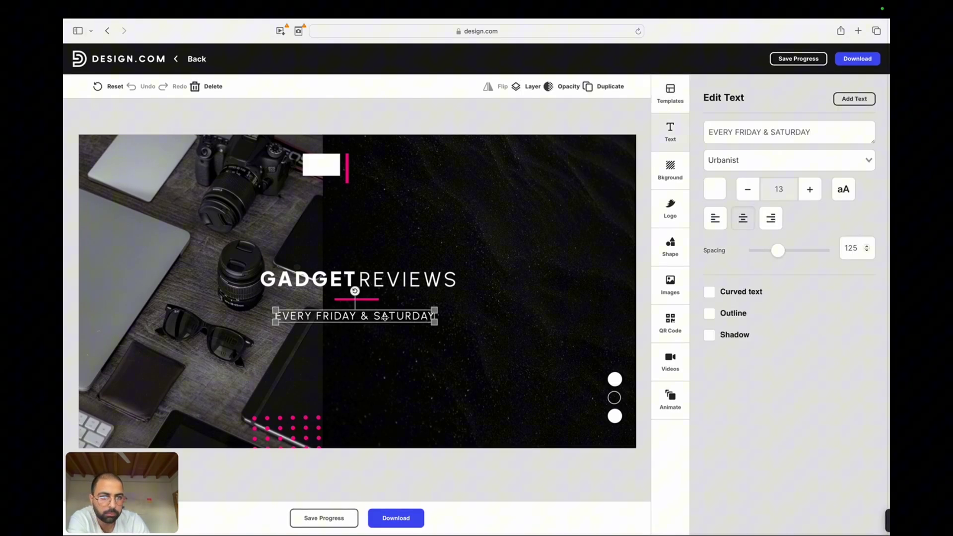
pyautogui.click(826, 128)
pyautogui.press('BackSpace')
pyautogui.press('BackSpace')
pyautogui.press('BackSpace')
pyautogui.press('BackSpace')
pyautogui.press('BackSpace')
pyautogui.press('BackSpace')
pyautogui.press('BackSpace')
pyautogui.press('BackSpace')
pyautogui.press('BackSpace')
pyautogui.press('BackSpace')
pyautogui.press('BackSpace')
pyautogui.press('BackSpace')
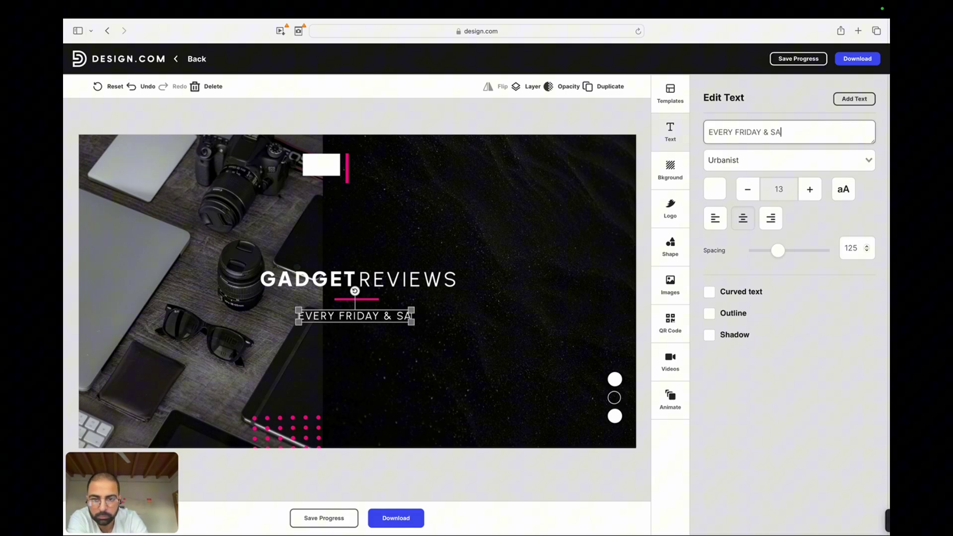
pyautogui.press('BackSpace')
pyautogui.press('BackSpace')
pyautogui.press('BackSpace')
pyautogui.press('BackSpace')
pyautogui.press('BackSpace')
pyautogui.press('BackSpace')
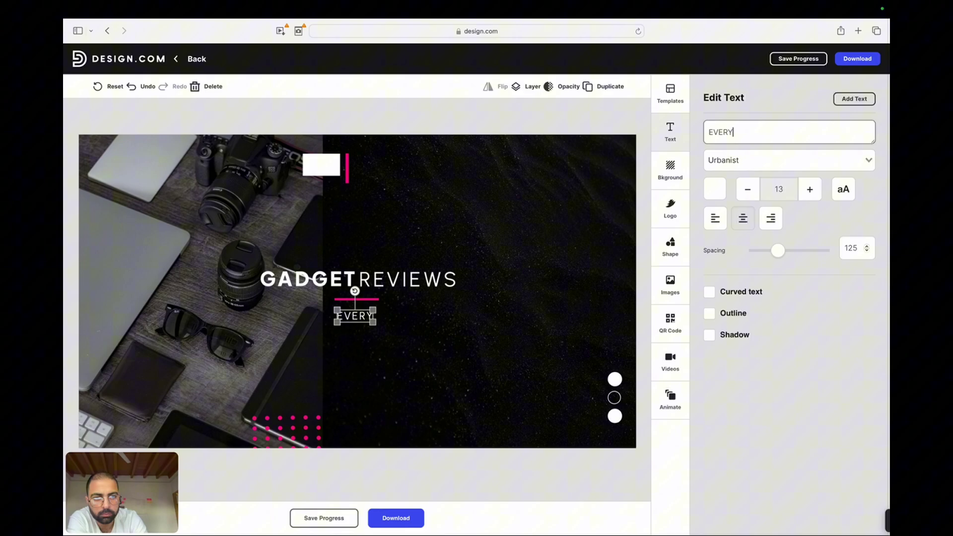
pyautogui.write('day')
pyautogui.press('BackSpace')
pyautogui.press('BackSpace')
pyautogui.press('BackSpace')
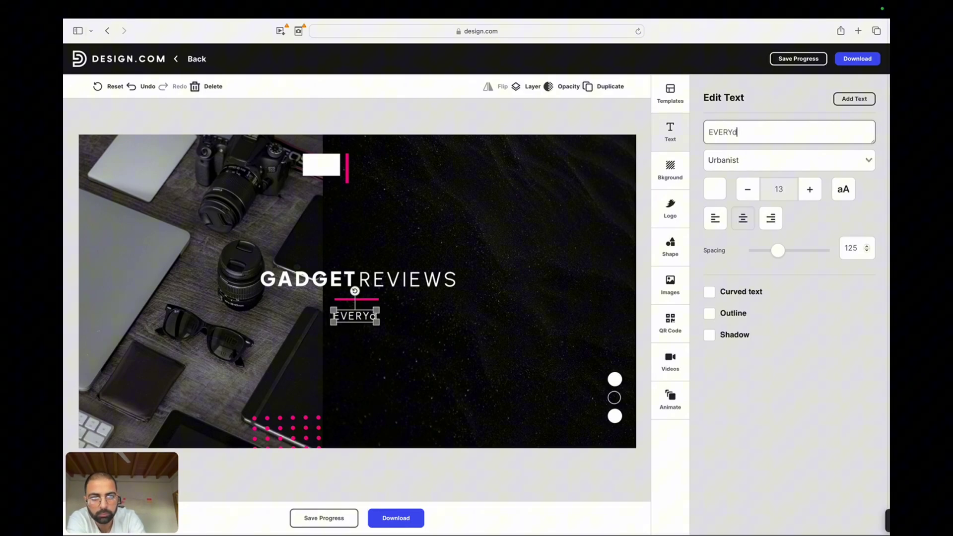
pyautogui.write('day')
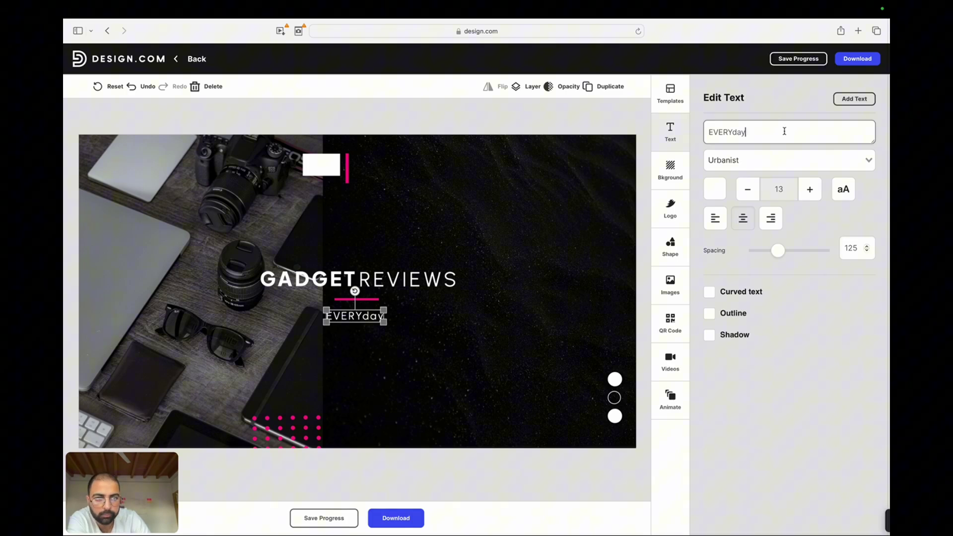
pyautogui.press('BackSpace')
pyautogui.write('d')
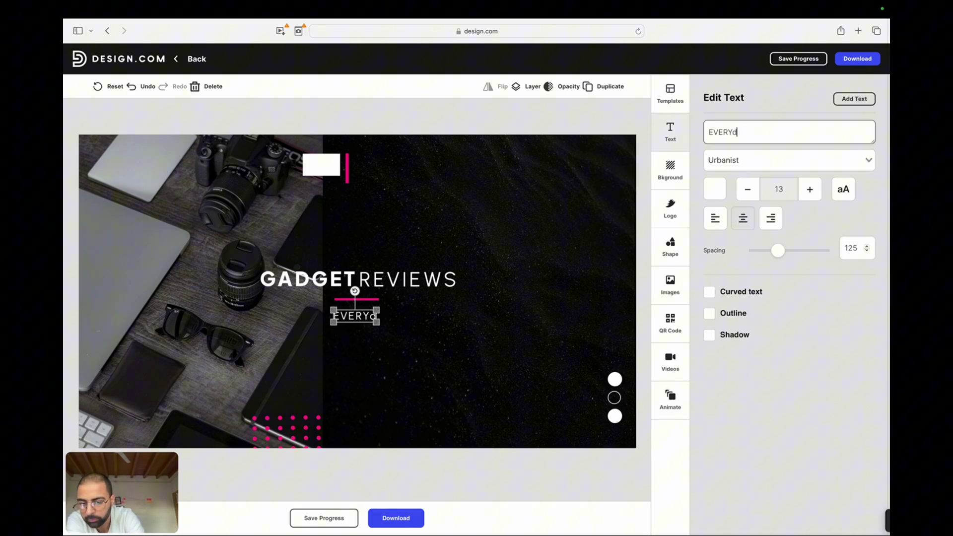
pyautogui.write('DA')
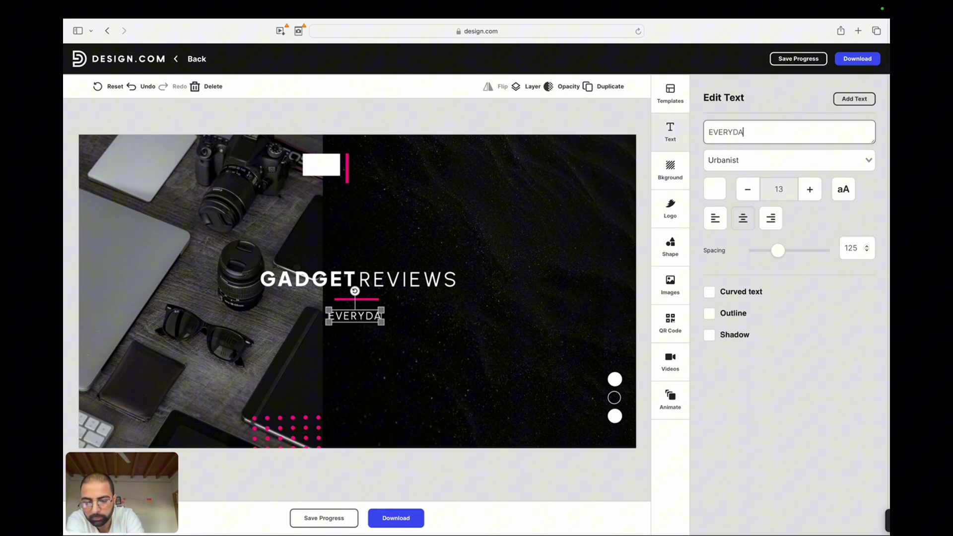
pyautogui.write('Y')
pyautogui.moveTo(393, 319); pyautogui.dragTo(471, 299)
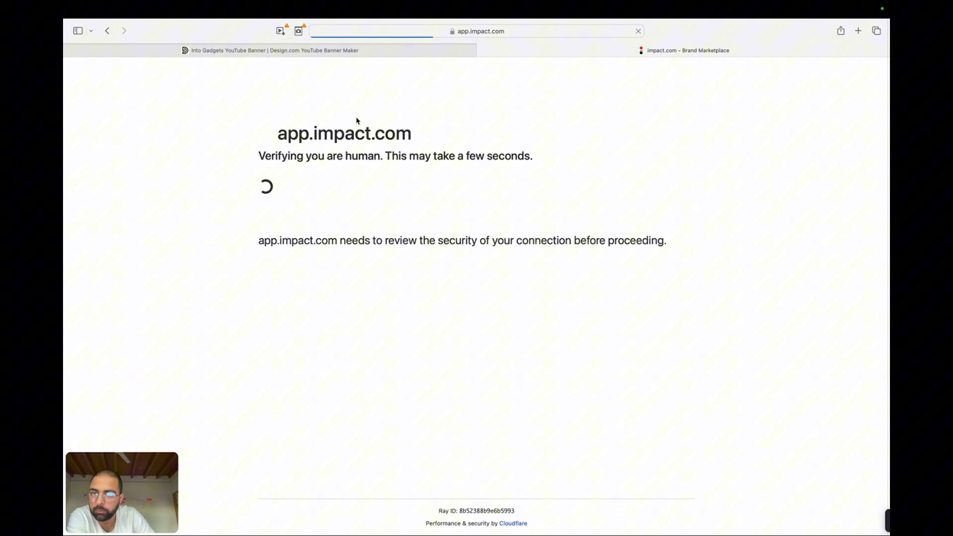
# Go back from the impact.com verification page and load design.com in that tab
pyautogui.click(108, 32)
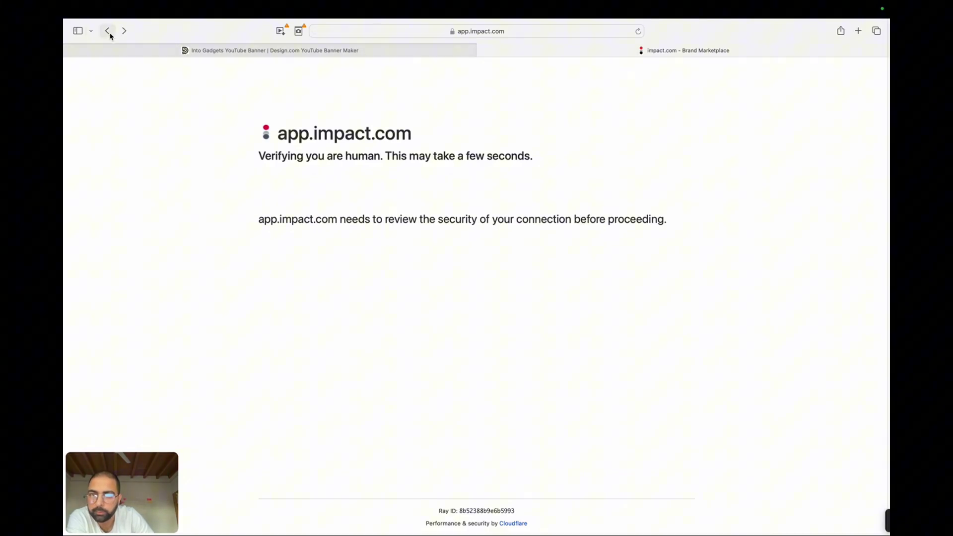
pyautogui.click(463, 31)
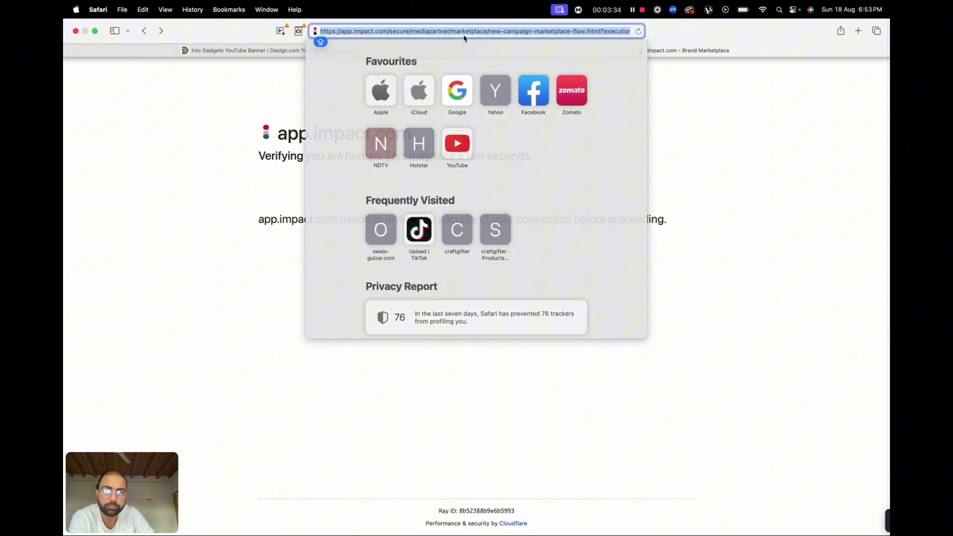
pyautogui.write('d')
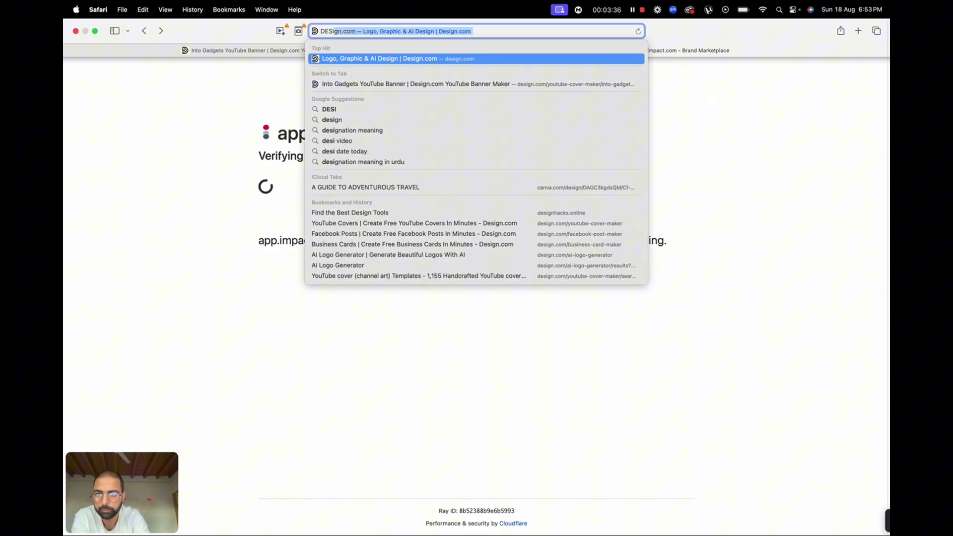
pyautogui.press('Return')
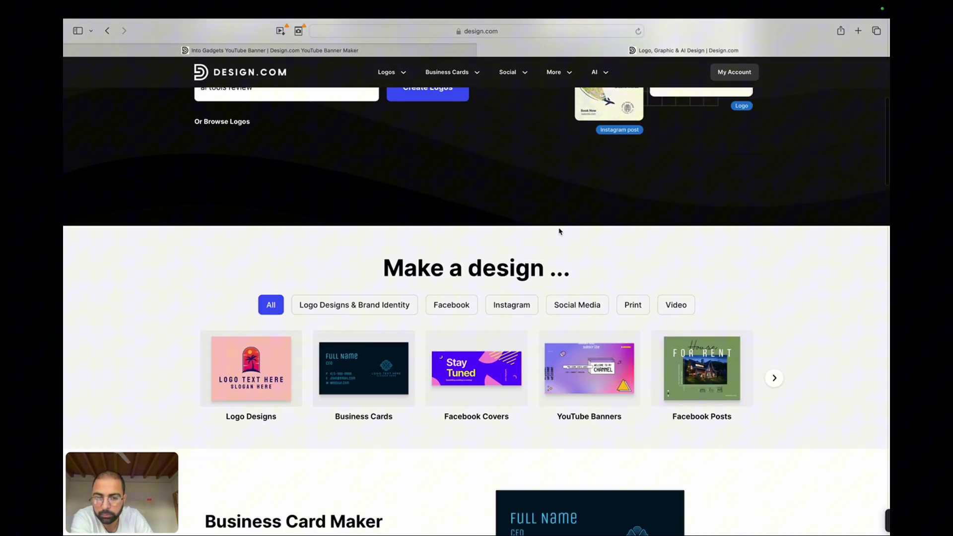
# Scroll the home page to the Facebook Story Maker and open it
pyautogui.scroll(-15, 559, 231)
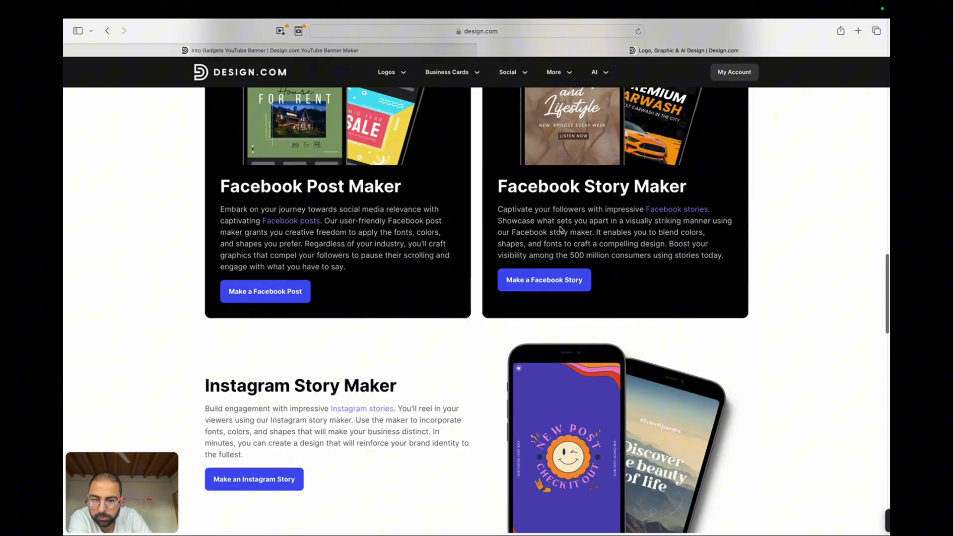
pyautogui.scroll(-1, 560, 229)
pyautogui.scroll(1, 586, 271)
pyautogui.click(564, 274)
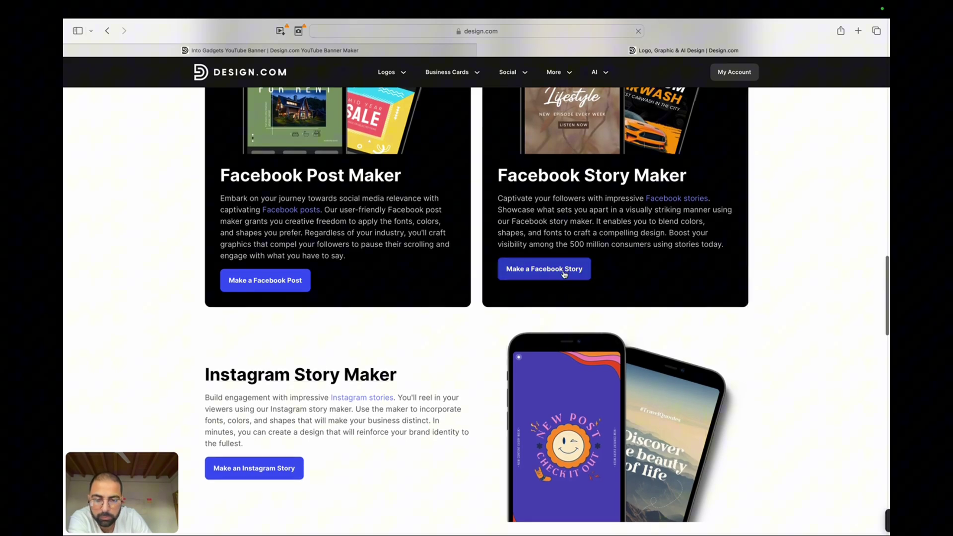
# Search Facebook story templates for 'ai tools review' and scroll the results
pyautogui.scroll(-5, 564, 272)
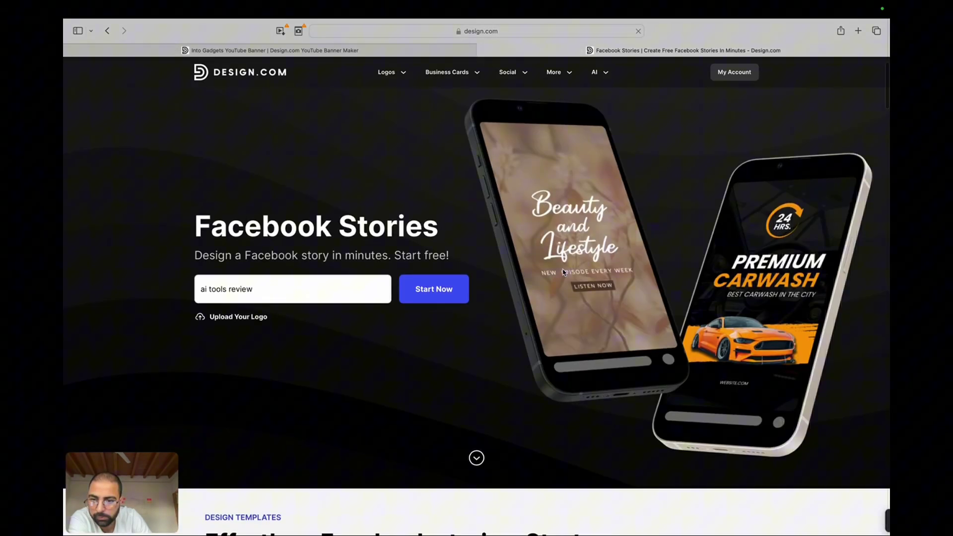
pyautogui.scroll(-5, 565, 272)
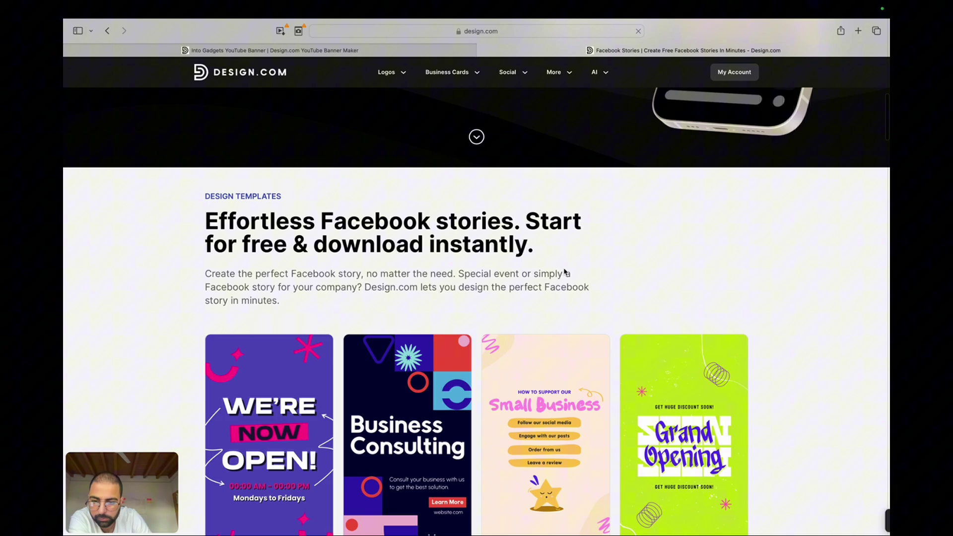
pyautogui.scroll(-3, 564, 272)
pyautogui.scroll(10, 564, 270)
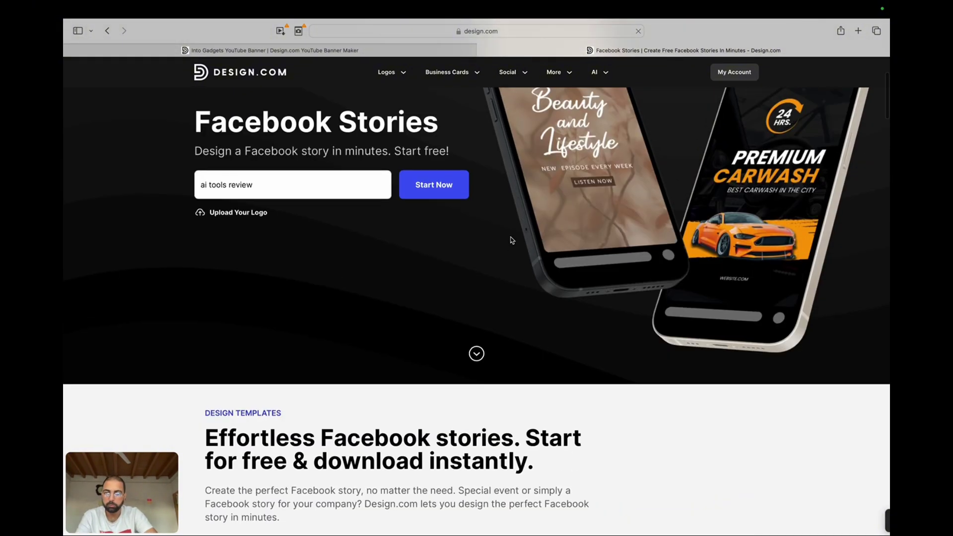
pyautogui.click(442, 185)
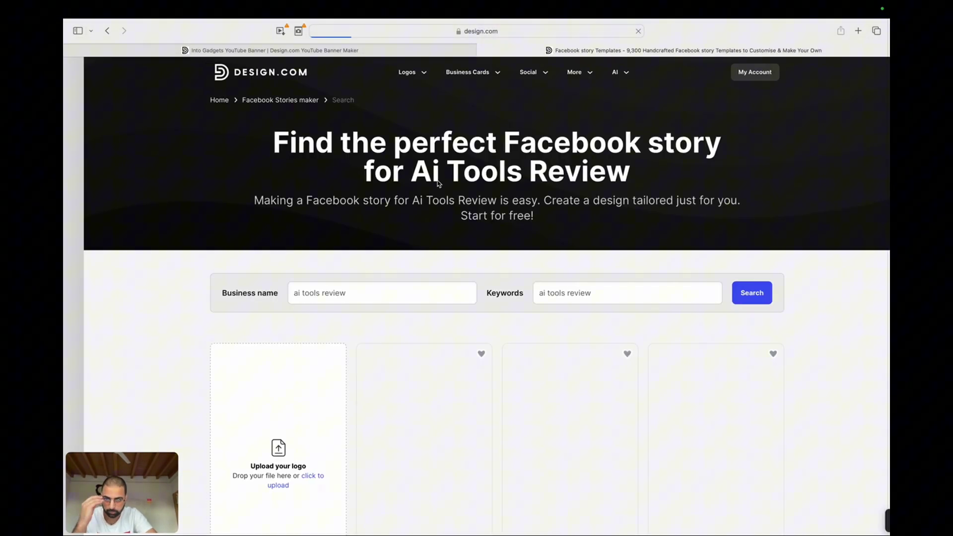
pyautogui.scroll(-5, 519, 306)
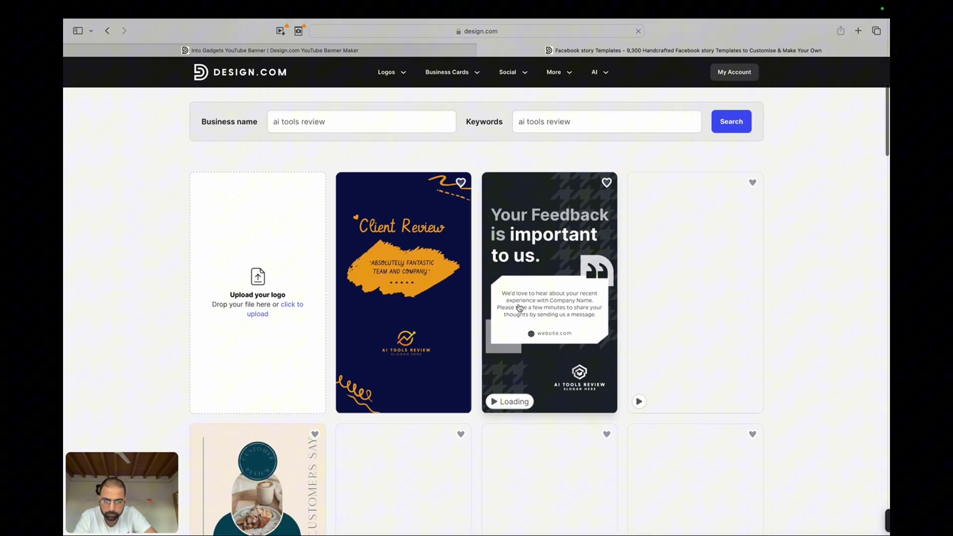
pyautogui.scroll(-1, 519, 308)
pyautogui.scroll(2, 519, 307)
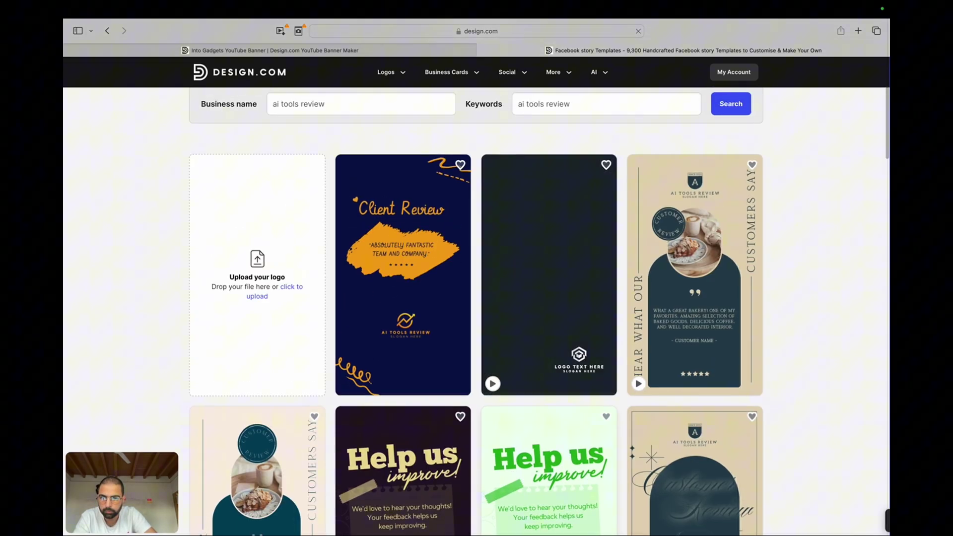
# Close the logo-upload email prompt over the Facebook story results
pyautogui.click(284, 276)
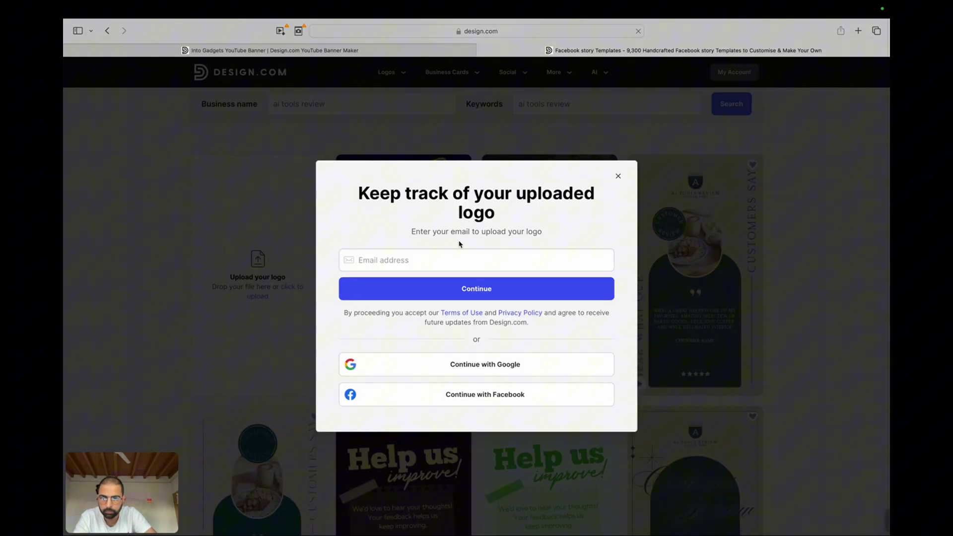
pyautogui.click(619, 177)
pyautogui.scroll(-10, 604, 228)
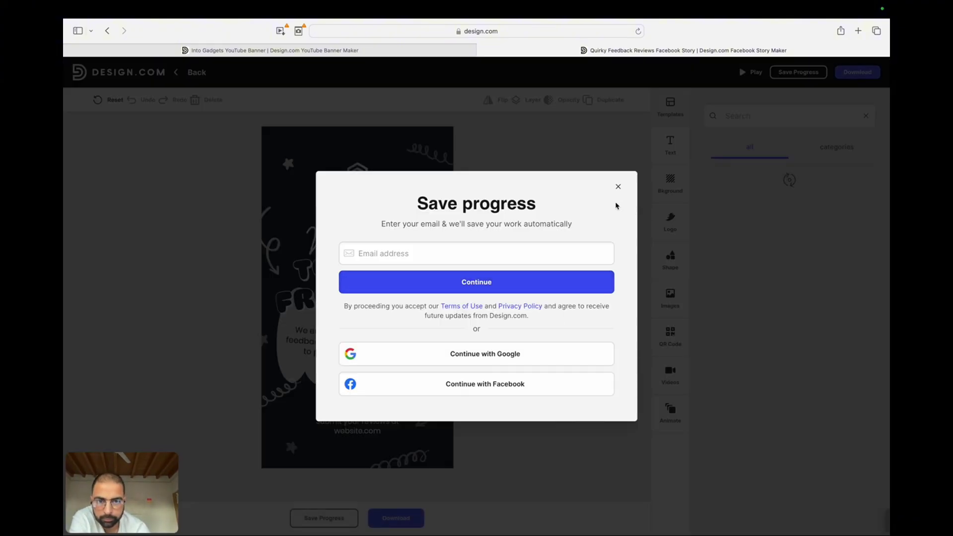
# Close the Save Progress popup on the feedback story and select its TO HEAR text
pyautogui.click(618, 186)
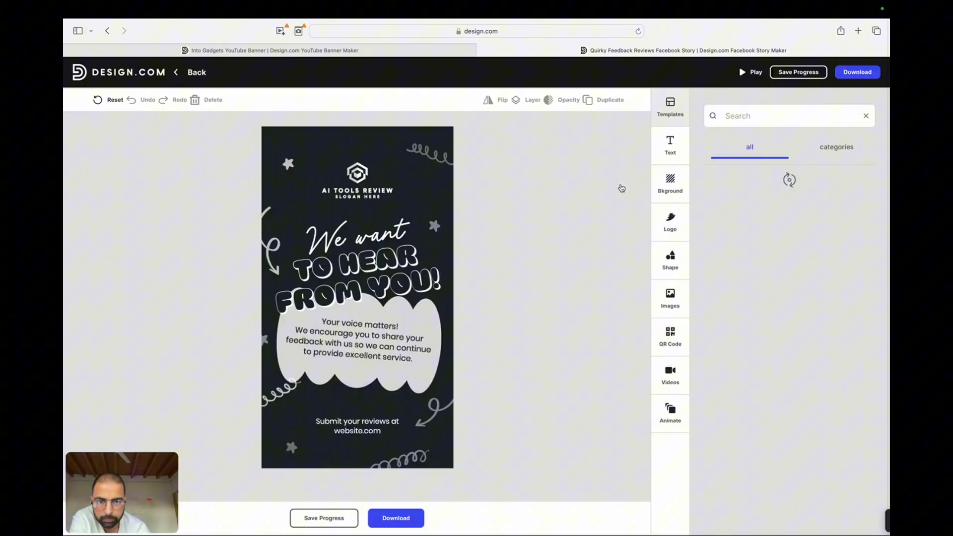
pyautogui.scroll(3, 383, 257)
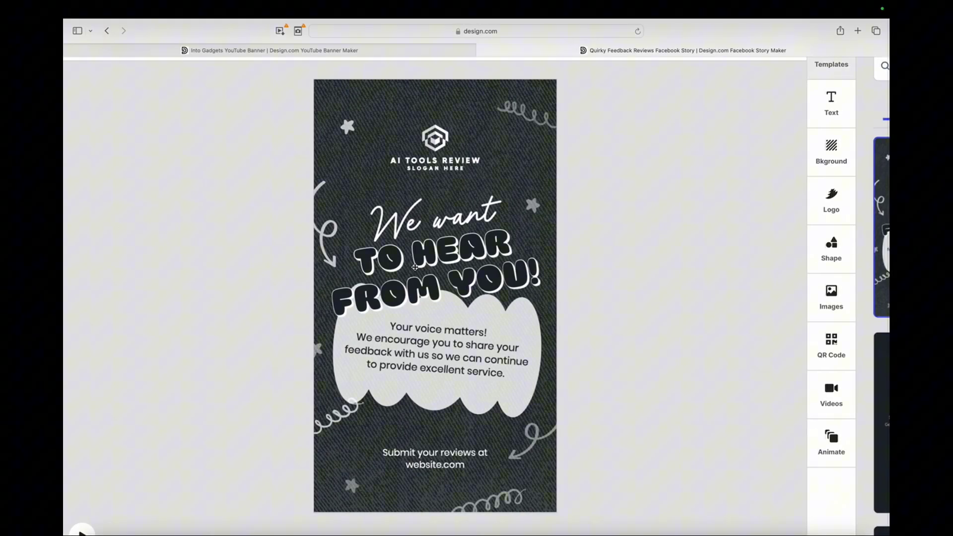
pyautogui.scroll(-3, 415, 267)
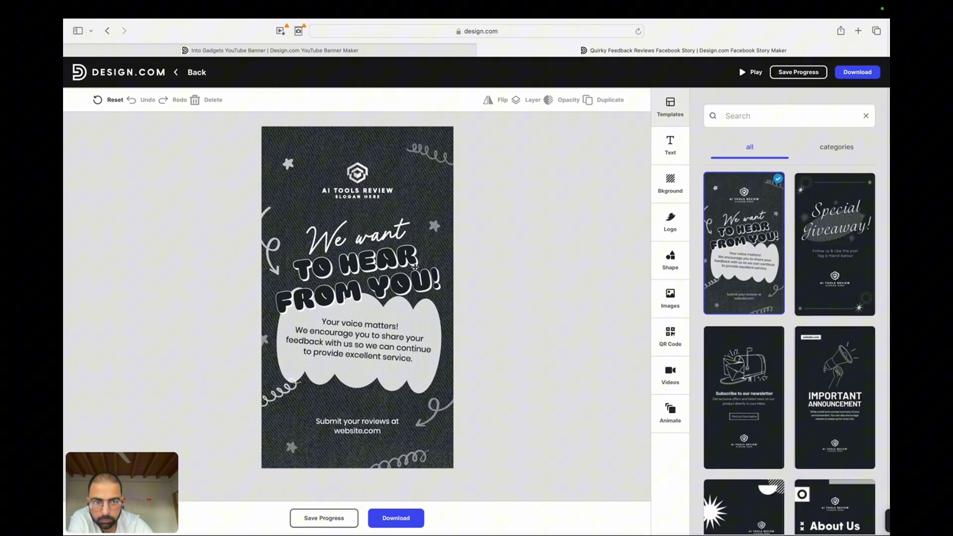
pyautogui.click(390, 272)
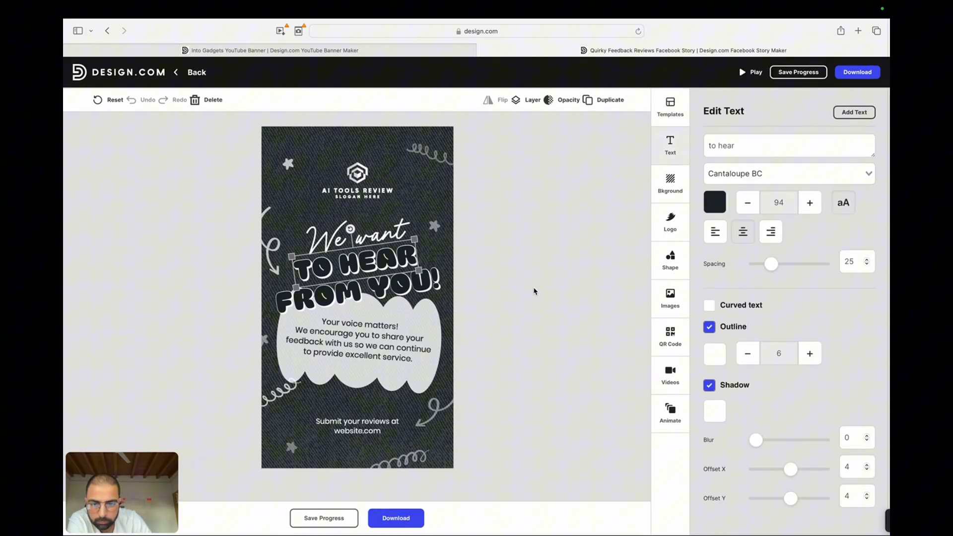
# Try downloading the feedback story, dismiss the email prompt, and scroll down the page
pyautogui.click(415, 519)
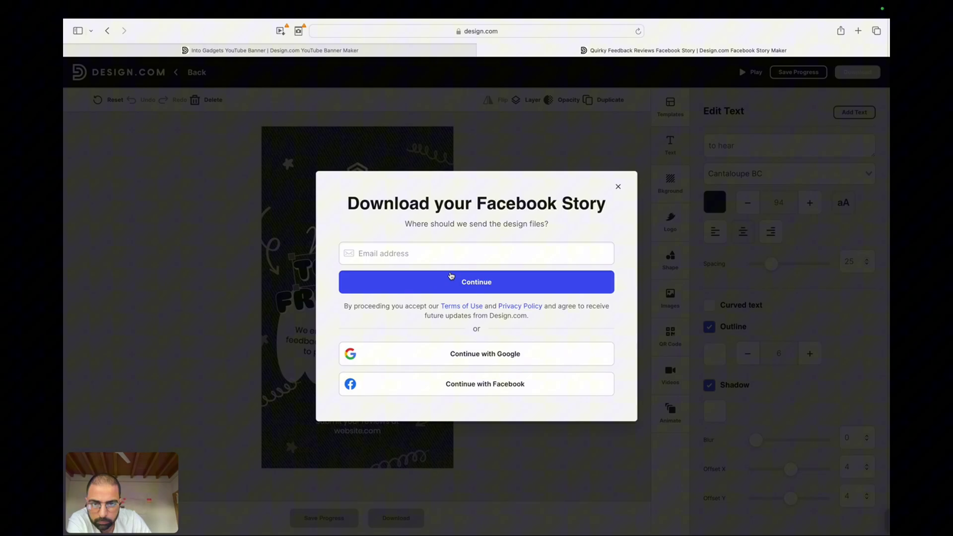
pyautogui.click(618, 188)
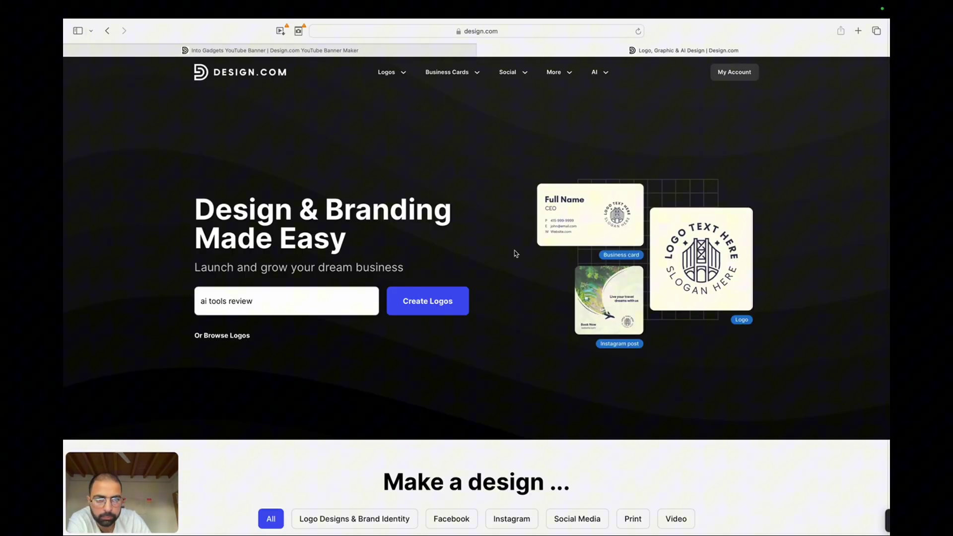
pyautogui.scroll(-20, 514, 250)
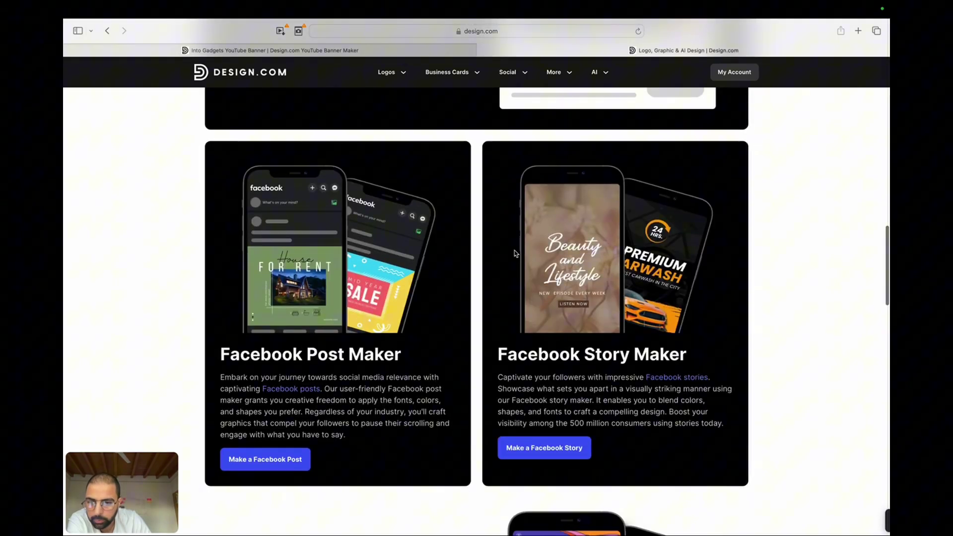
pyautogui.scroll(-15, 515, 253)
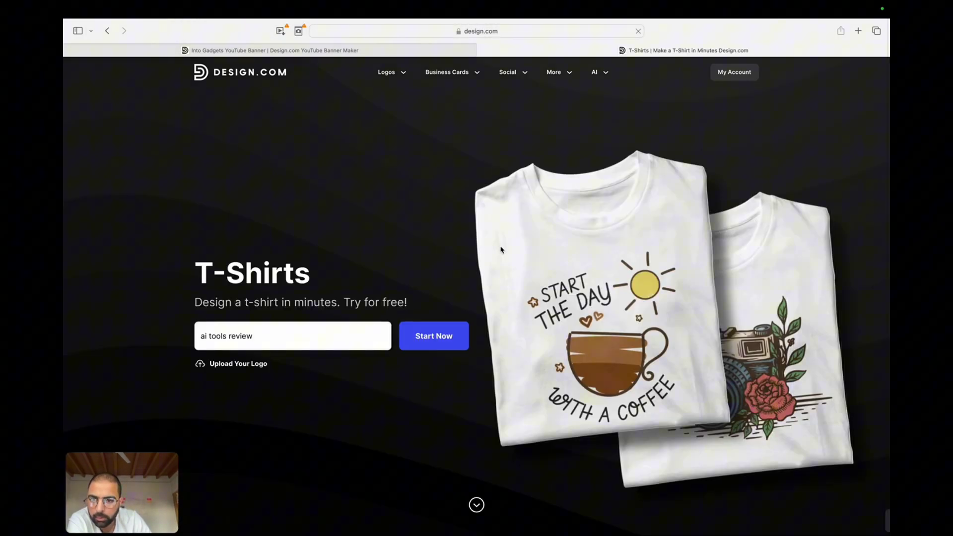
# Scroll down through the 435 'ai tools review' T-shirt templates, then back toward the top
pyautogui.scroll(-10, 502, 261)
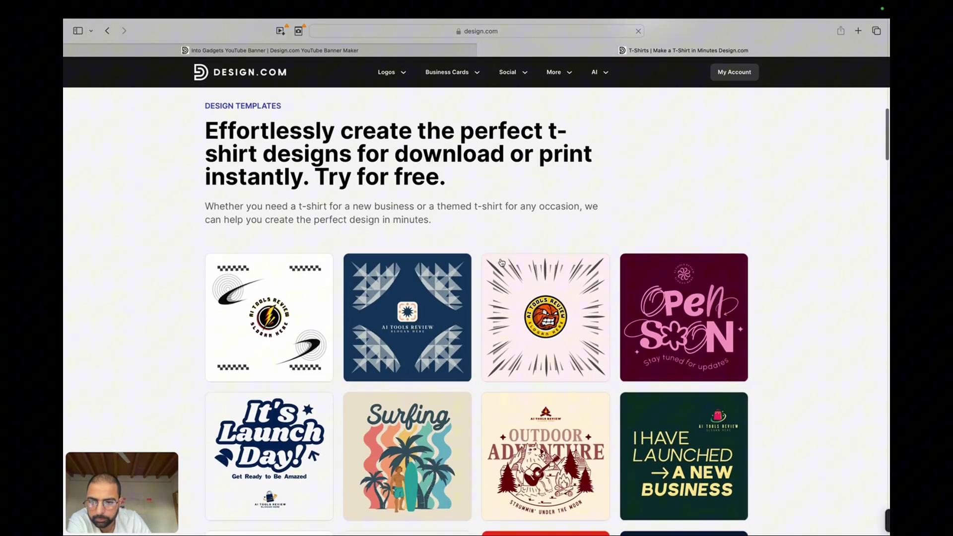
pyautogui.scroll(8, 501, 261)
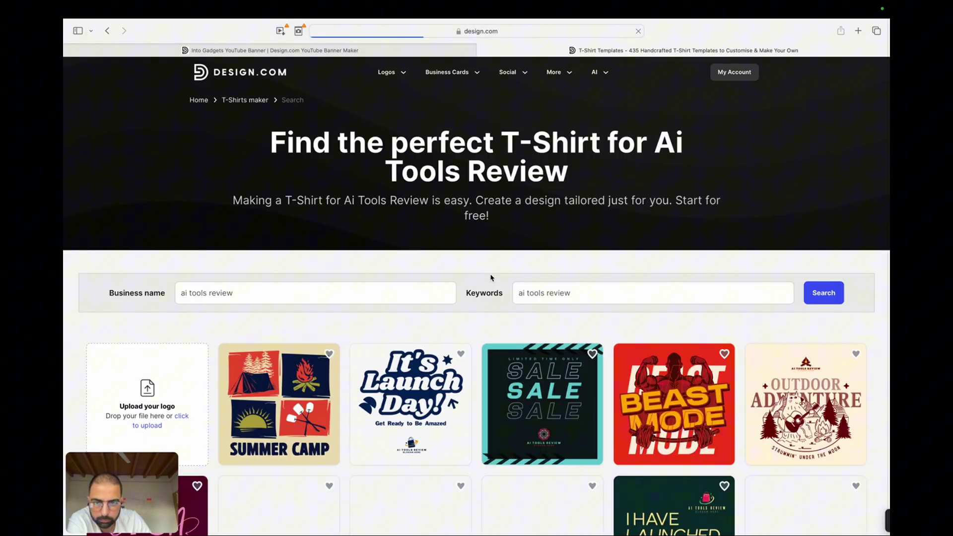
pyautogui.scroll(-5, 489, 277)
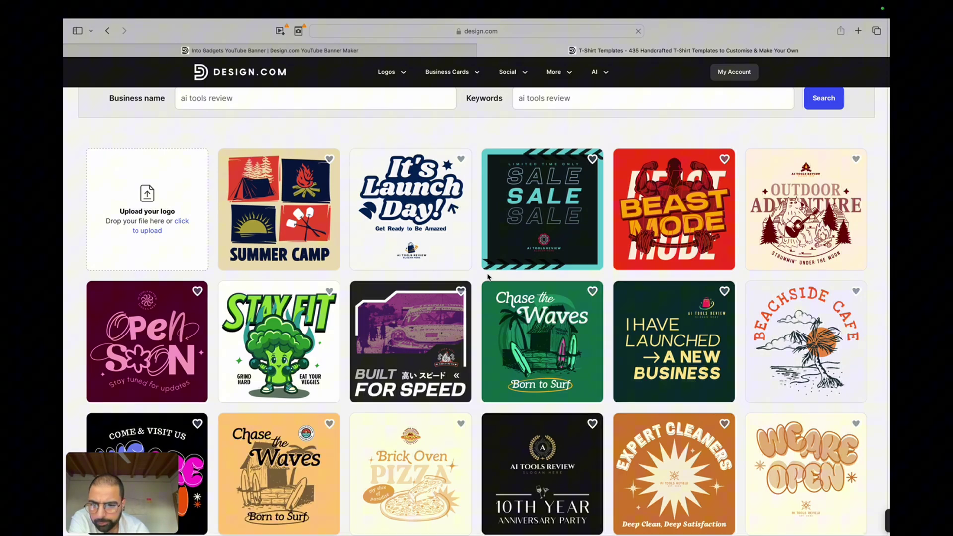
pyautogui.scroll(-3, 489, 276)
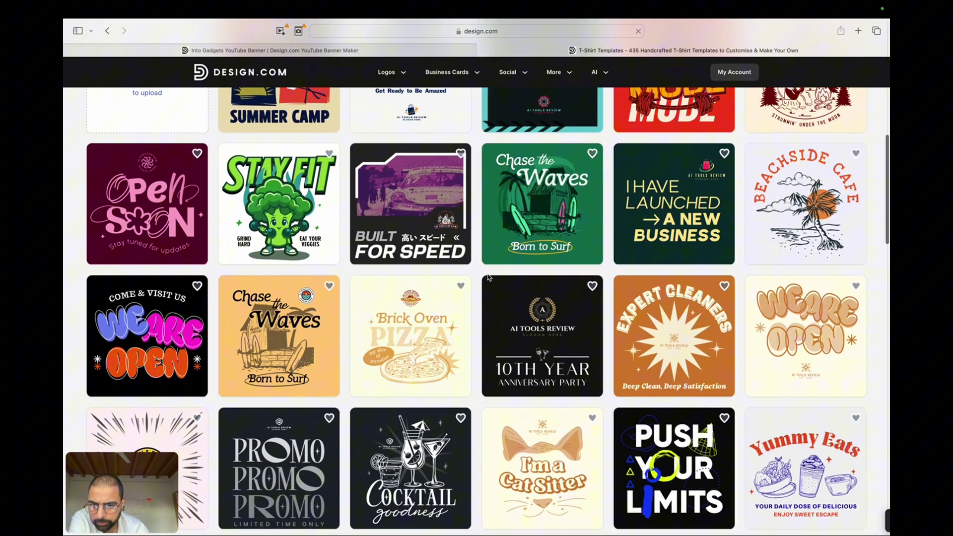
pyautogui.scroll(-8, 489, 277)
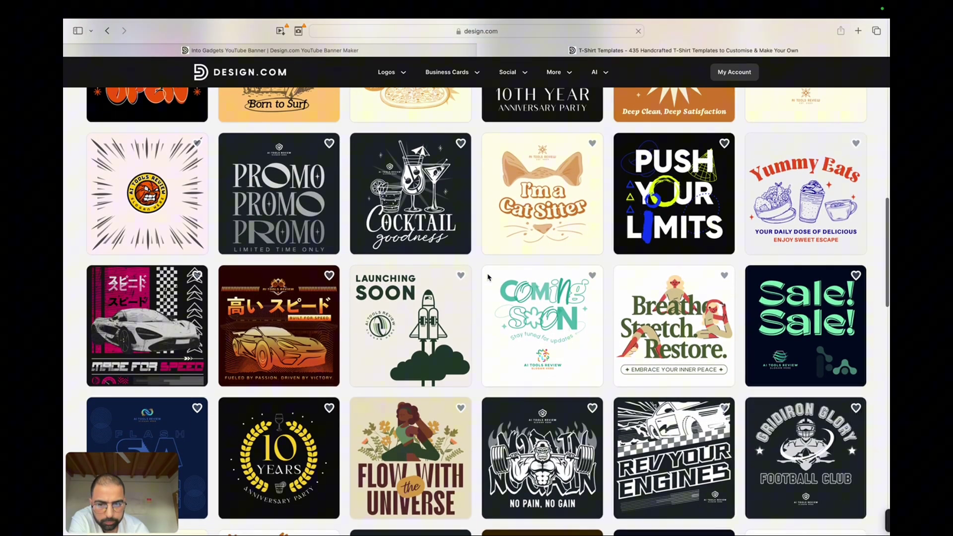
pyautogui.scroll(-4, 489, 278)
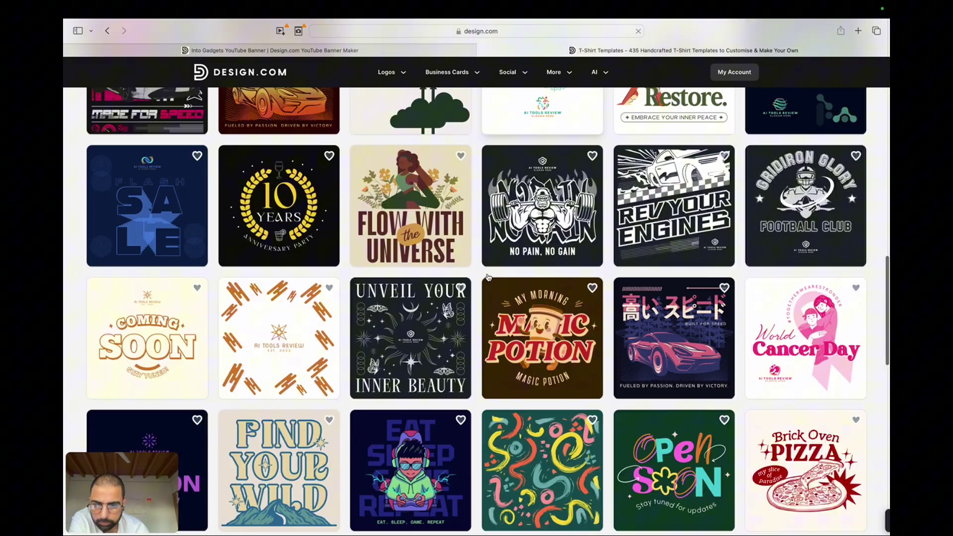
pyautogui.scroll(-3, 489, 277)
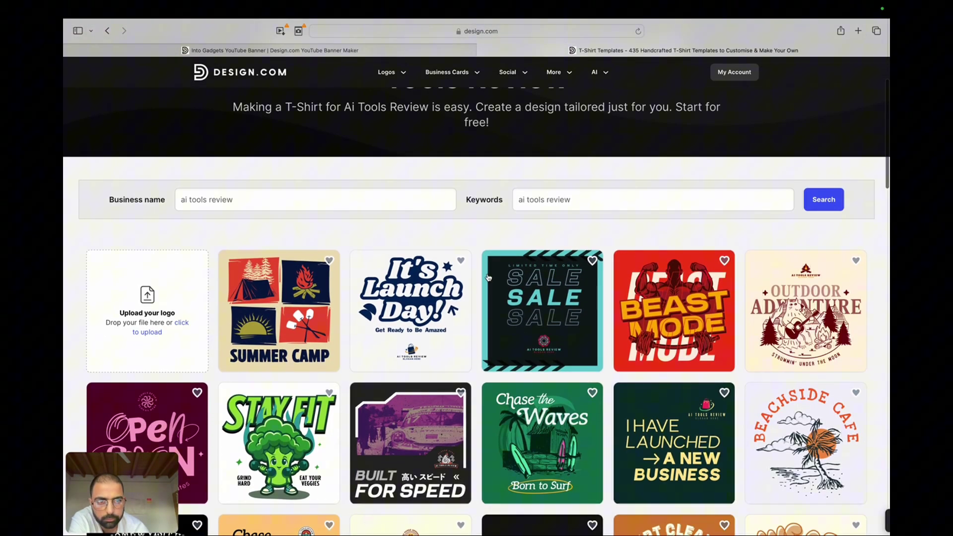
pyautogui.scroll(-3, 499, 276)
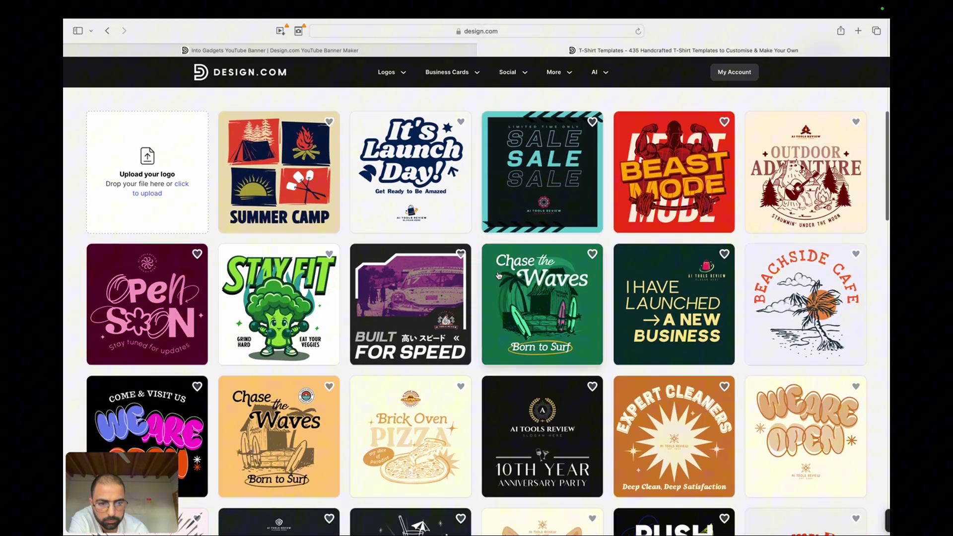
pyautogui.scroll(-10, 498, 276)
pyautogui.scroll(-8, 498, 276)
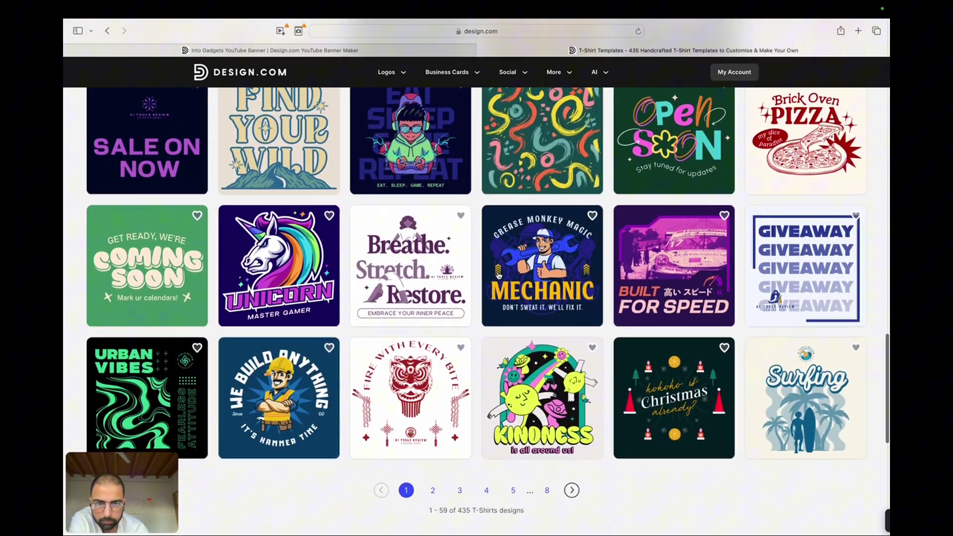
pyautogui.scroll(4, 500, 280)
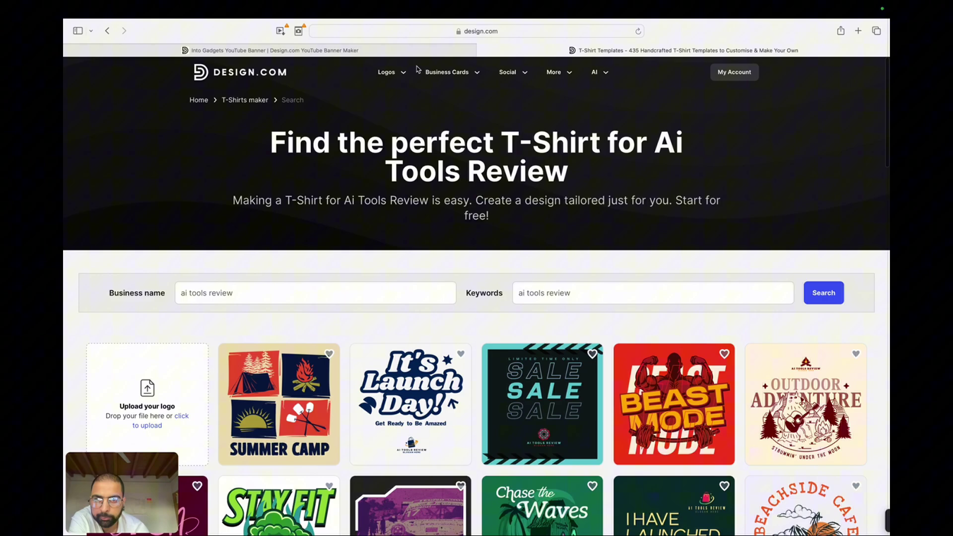
# Go to the Animations design page from the More menu in the top navigation
pyautogui.moveTo(521, 74)
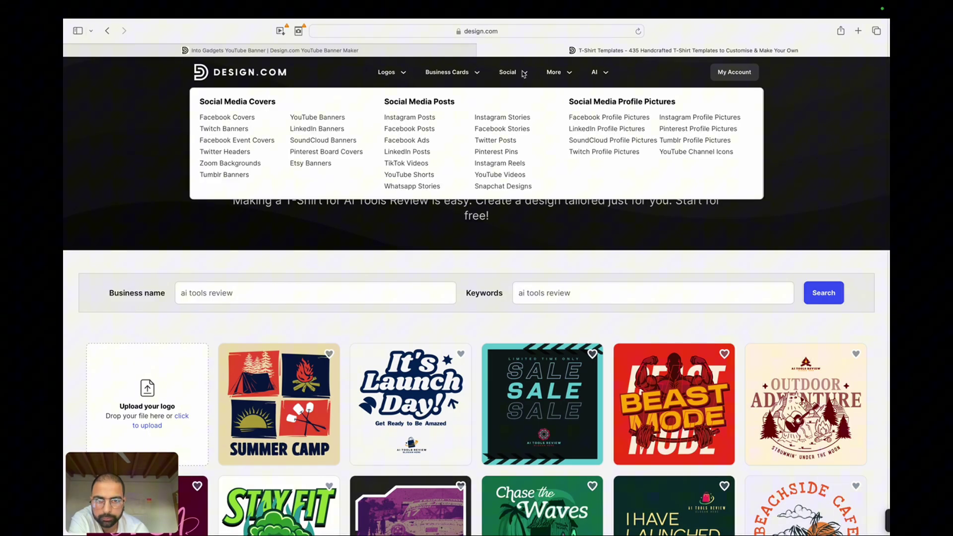
pyautogui.moveTo(551, 73)
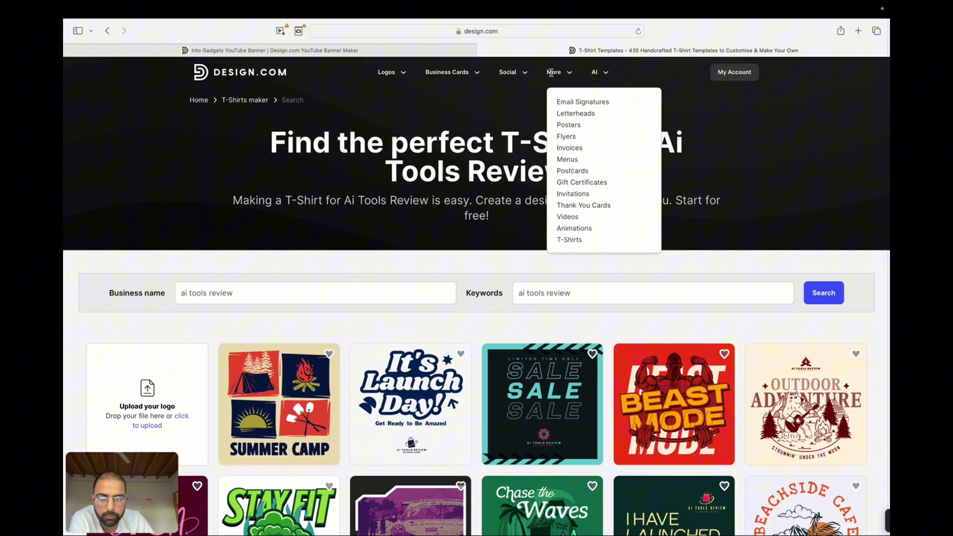
pyautogui.click(576, 229)
pyautogui.scroll(-5, 486, 224)
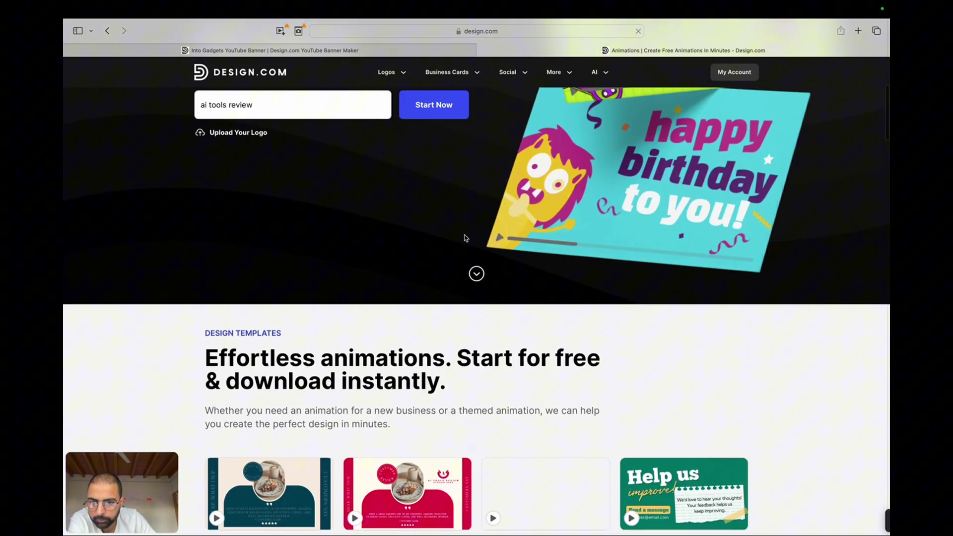
pyautogui.scroll(3, 465, 238)
# Open the Pastries Customer Review animation template in the editor and dismiss the save-progress prompt
pyautogui.click(431, 182)
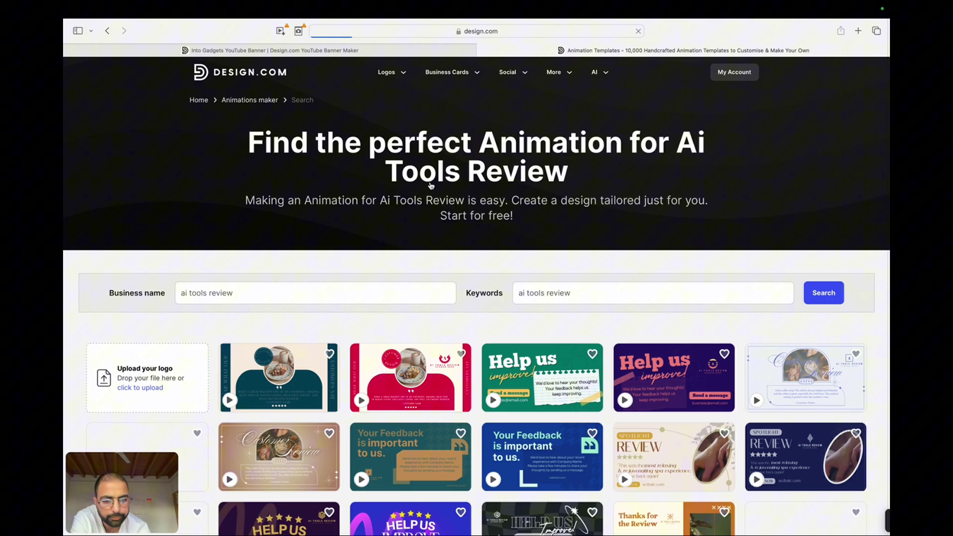
pyautogui.scroll(-2, 535, 286)
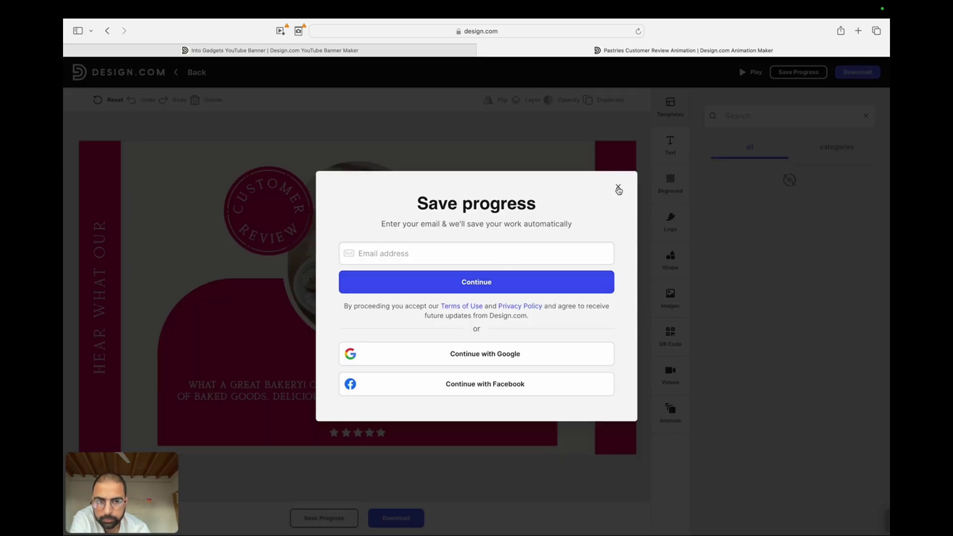
pyautogui.click(618, 187)
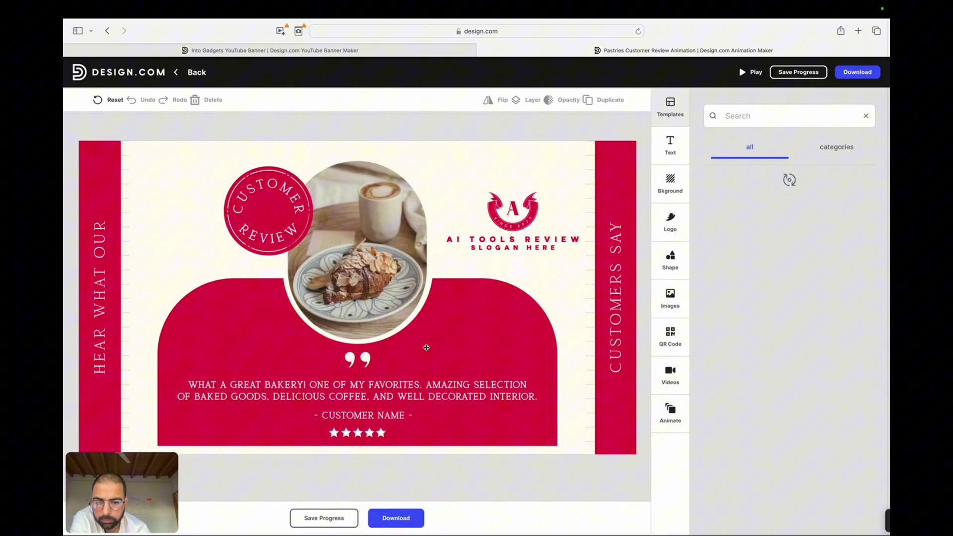
# Select the croissant photo and the AI TOOLS REVIEW logo, then return to the Design.com homepage
pyautogui.click(364, 275)
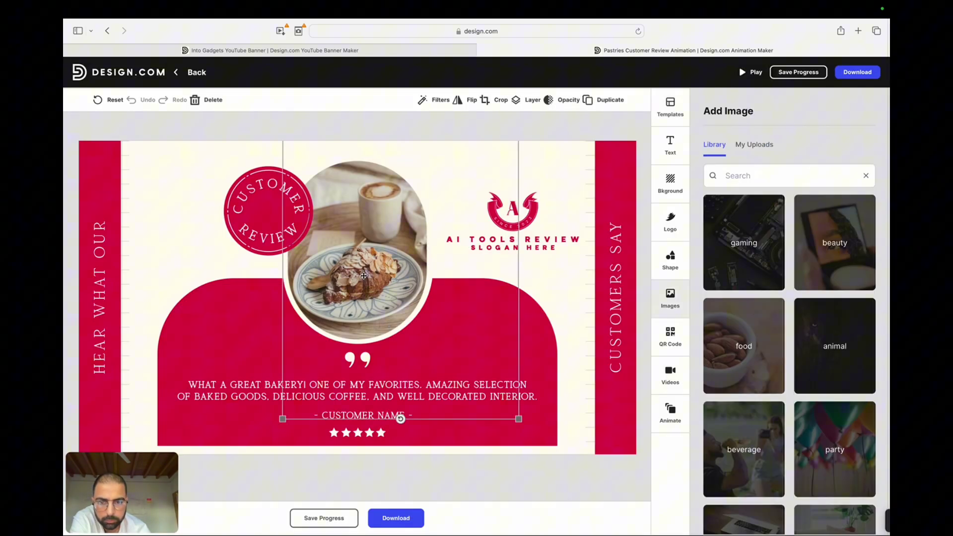
pyautogui.click(545, 276)
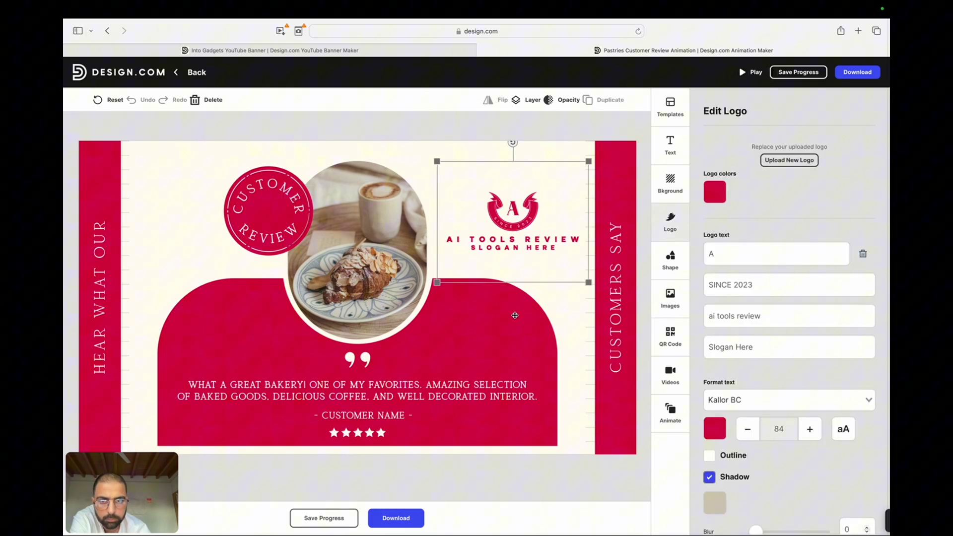
pyautogui.click(114, 79)
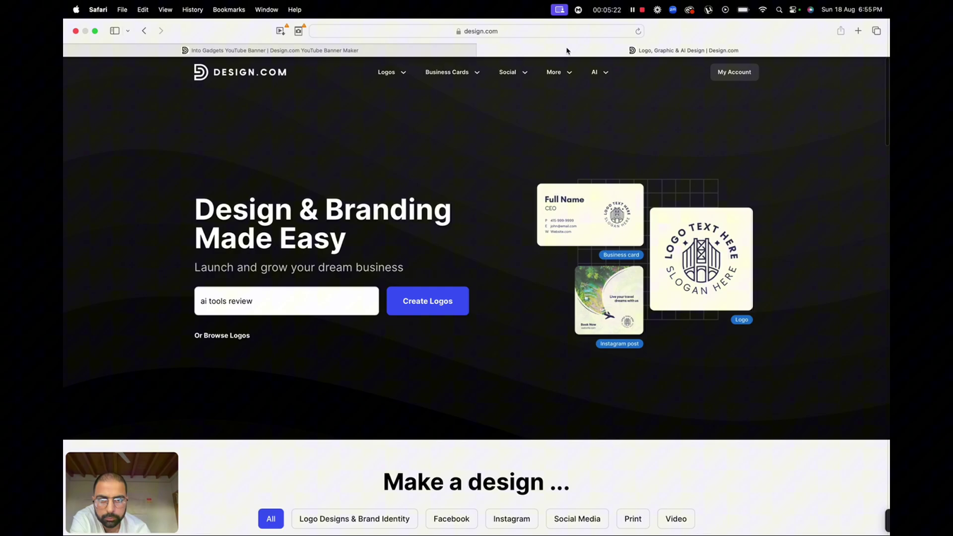
# Go to More > Postcards, show the 'ai tools review' postcard templates, and scroll through them
pyautogui.click(558, 74)
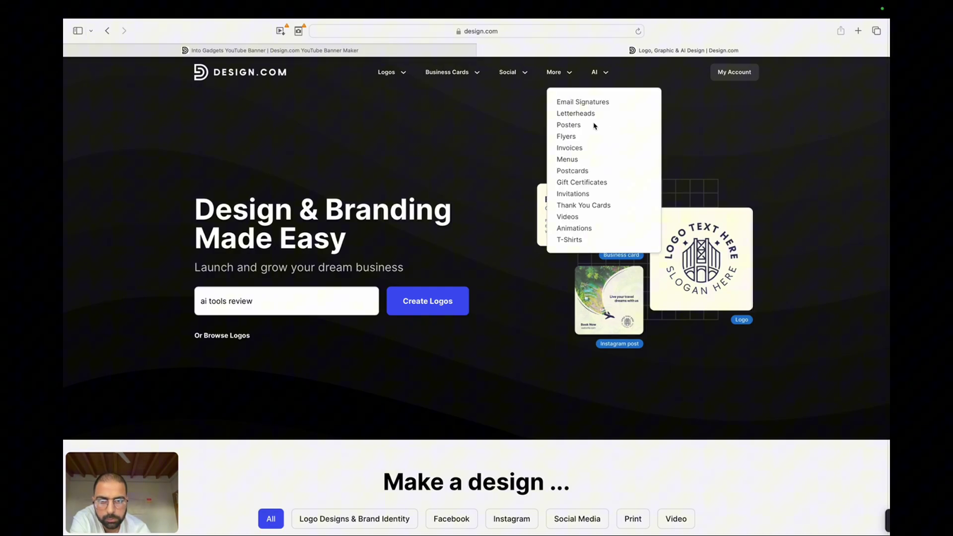
pyautogui.click(565, 171)
pyautogui.click(446, 337)
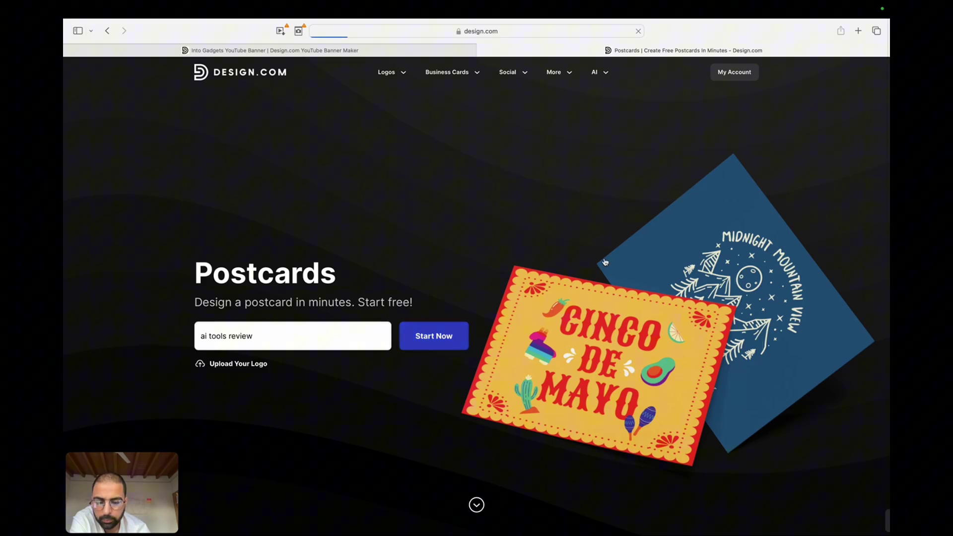
pyautogui.scroll(-10, 605, 262)
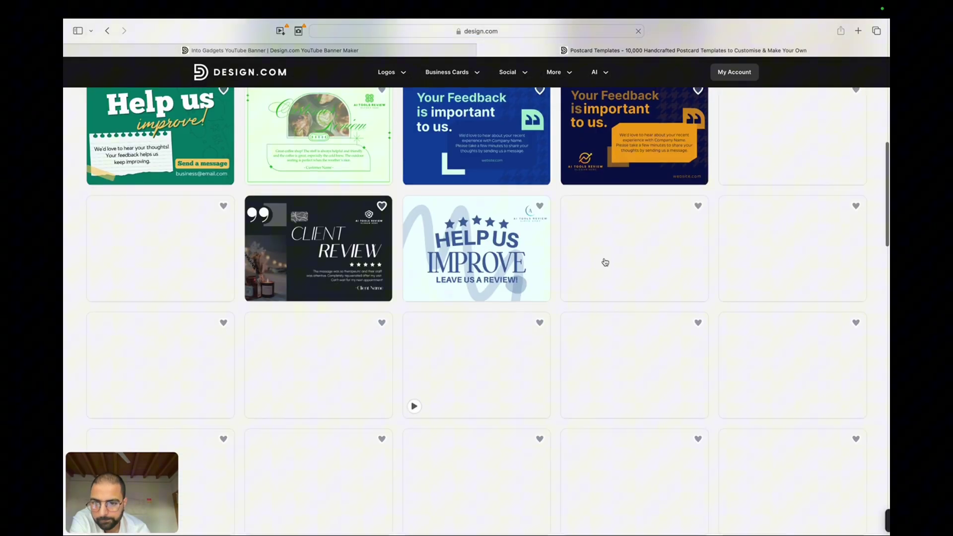
pyautogui.scroll(-7, 605, 262)
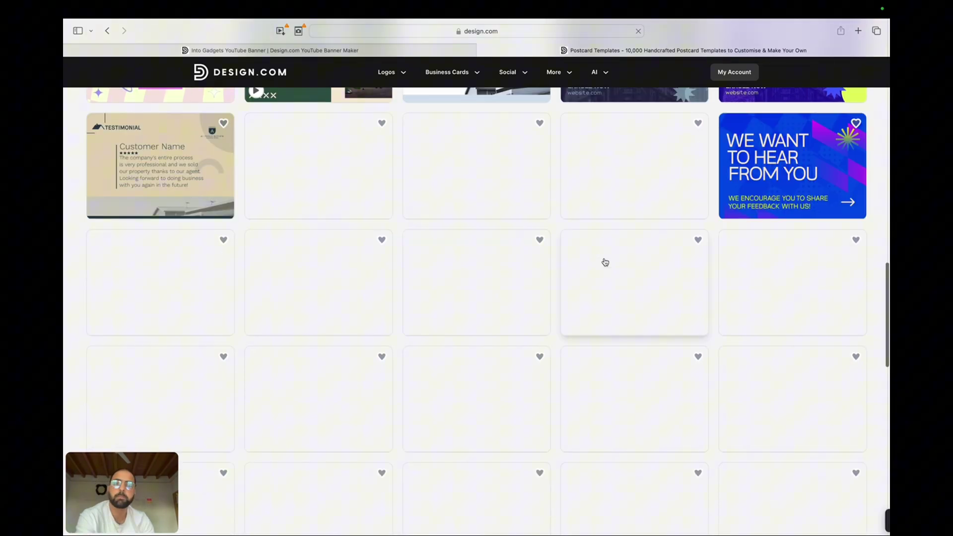
pyautogui.scroll(1, 598, 245)
pyautogui.scroll(20, 598, 245)
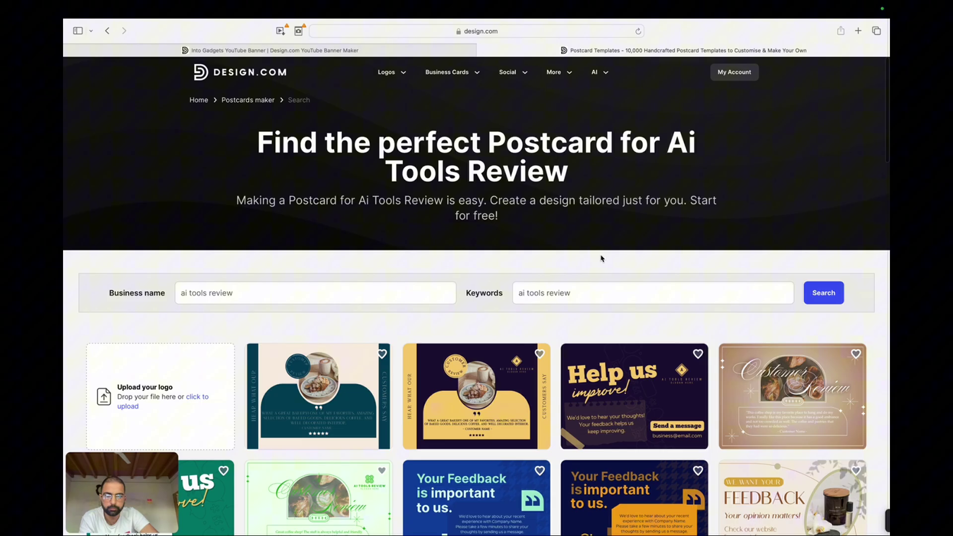
pyautogui.scroll(-15, 602, 258)
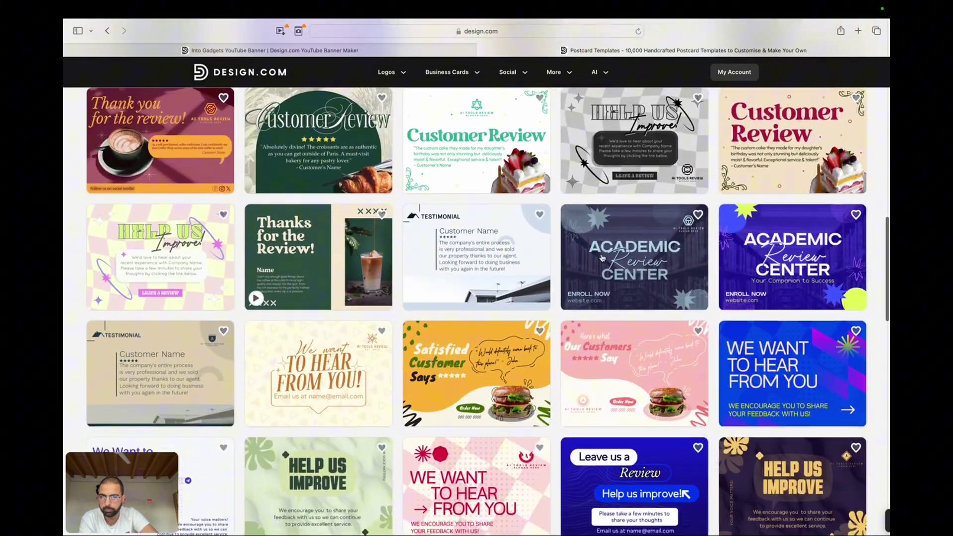